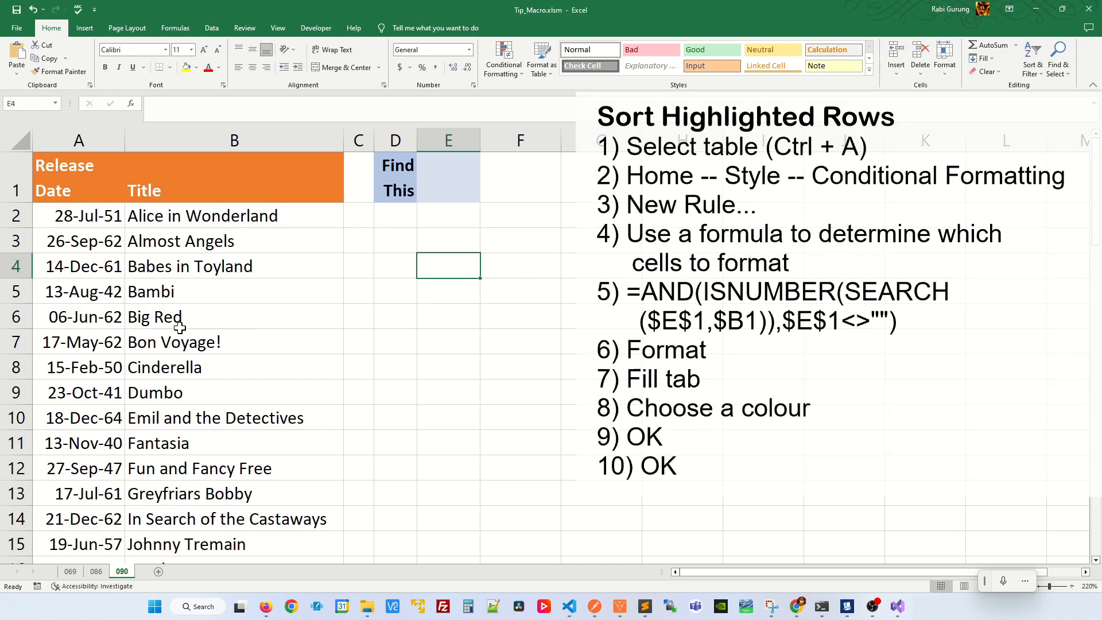
Create a conditional formatting rule for the whole movie table using the formula =AND(ISNUMBER(SEARCH($E$1,$B1)),$E$1<>"").
{"action": "left_click", "coordinate": [190, 317]}
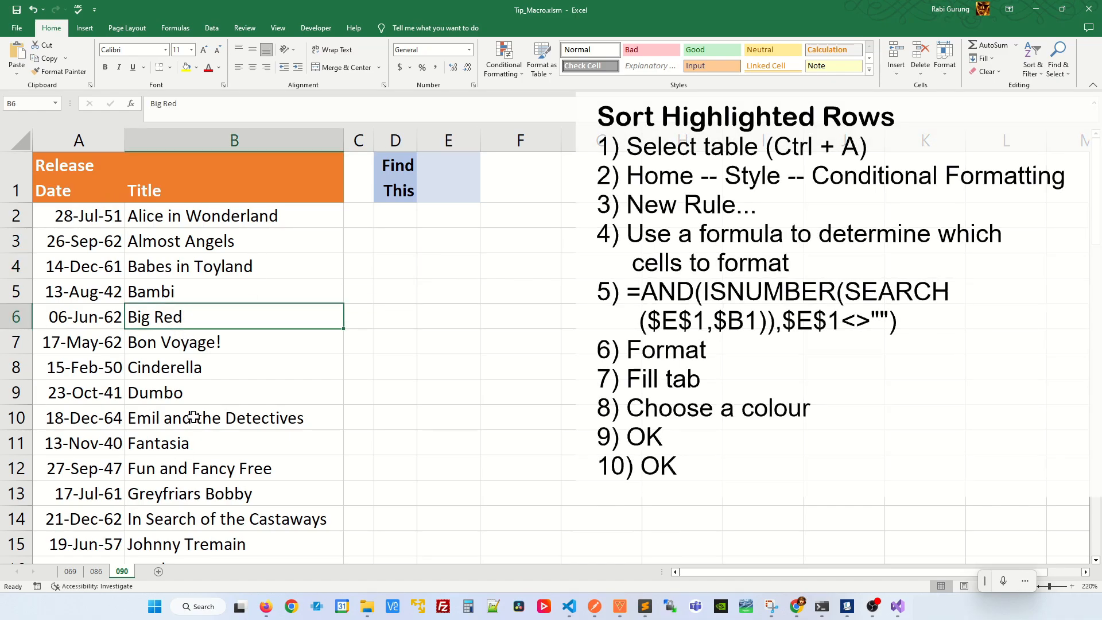
{"action": "key", "text": "ctrl+a"}
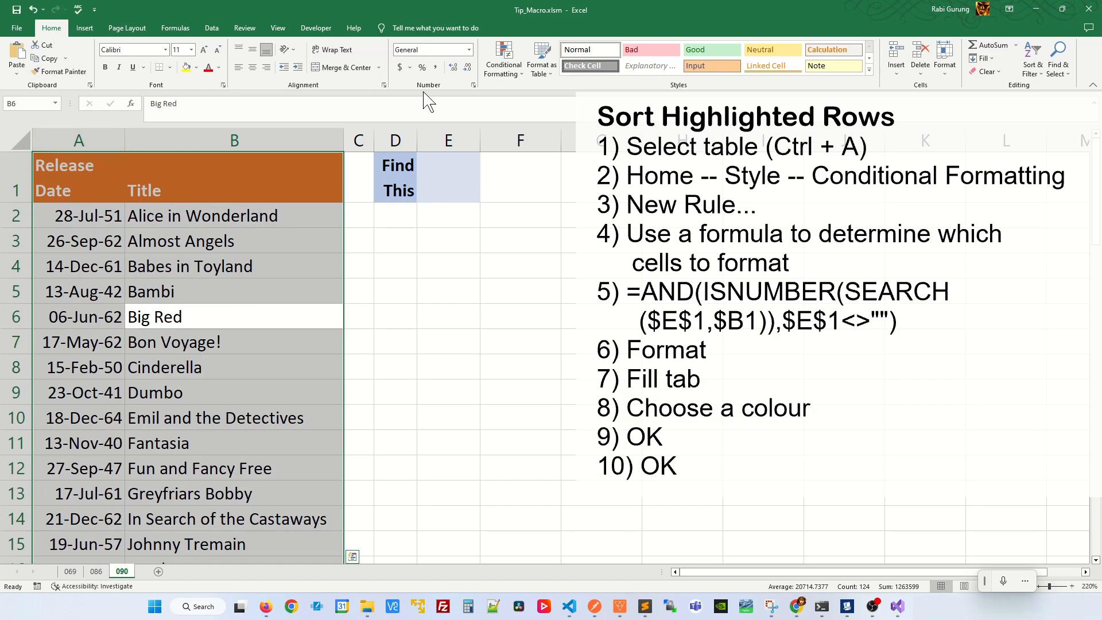
{"action": "left_click", "coordinate": [515, 77]}
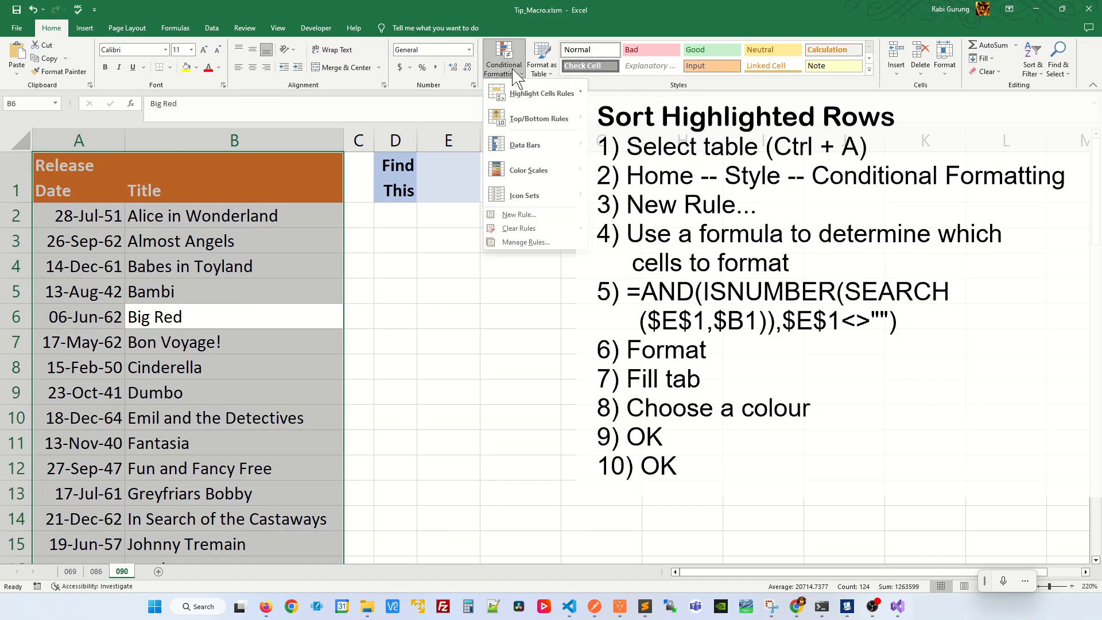
{"action": "left_click", "coordinate": [536, 215]}
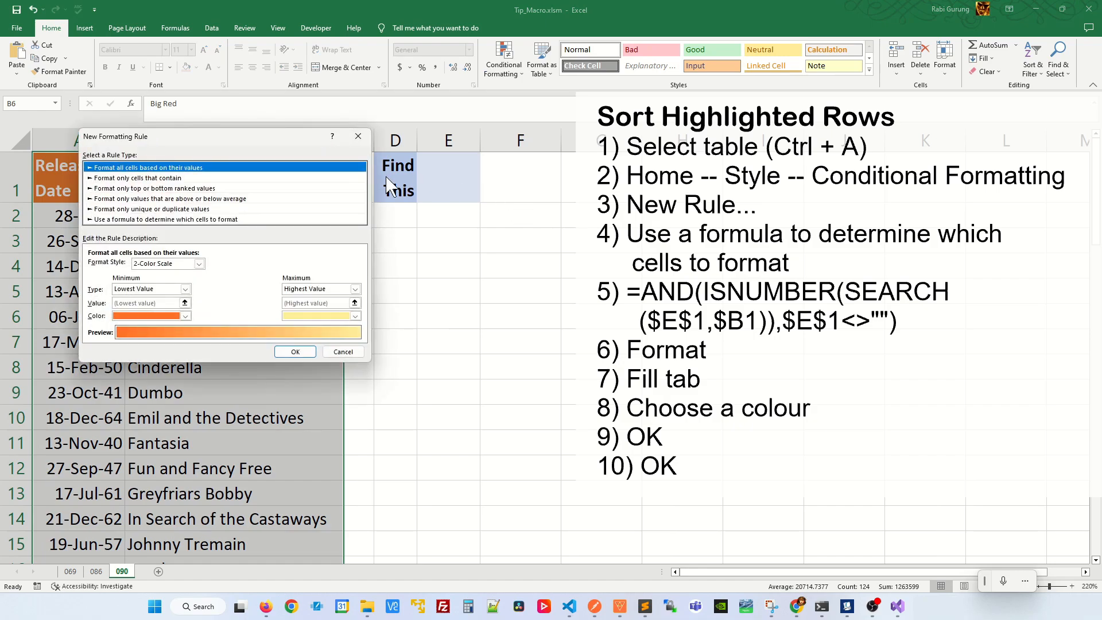
{"action": "left_click", "coordinate": [252, 248]}
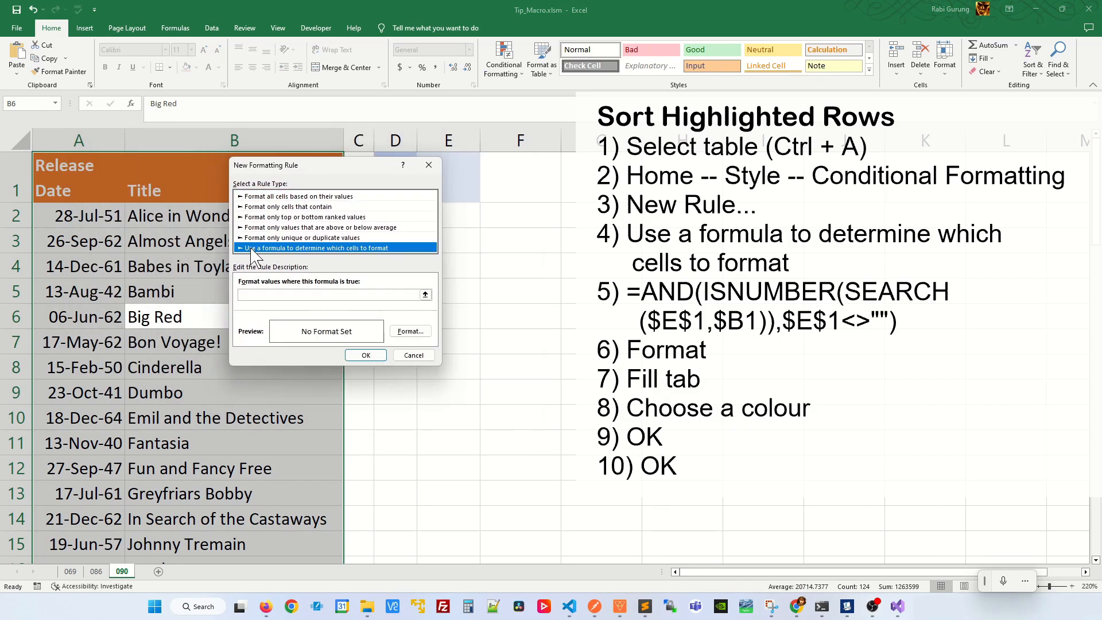
{"action": "left_click", "coordinate": [325, 295]}
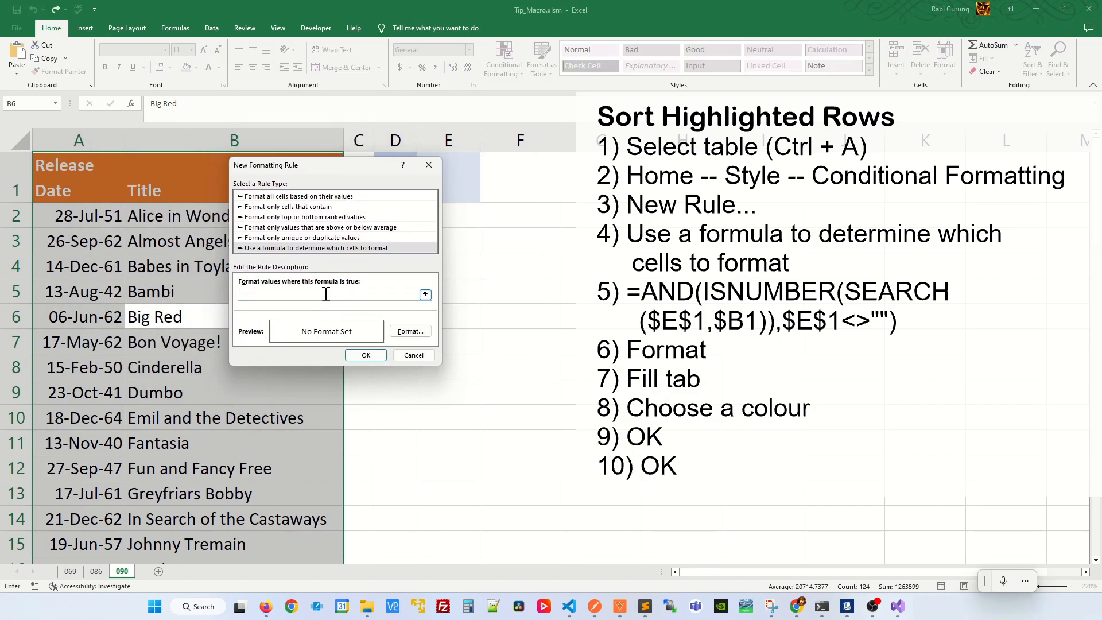
{"action": "type", "text": "=AND(ISNUMBER(SEAR"}
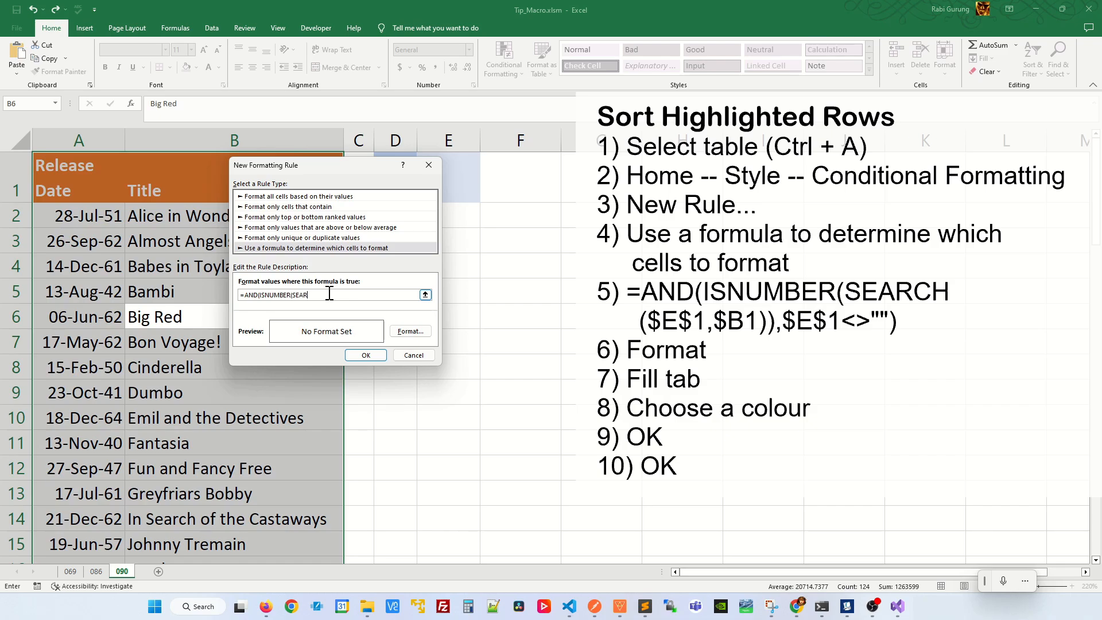
{"action": "type", "text": "1<>\"\")"}
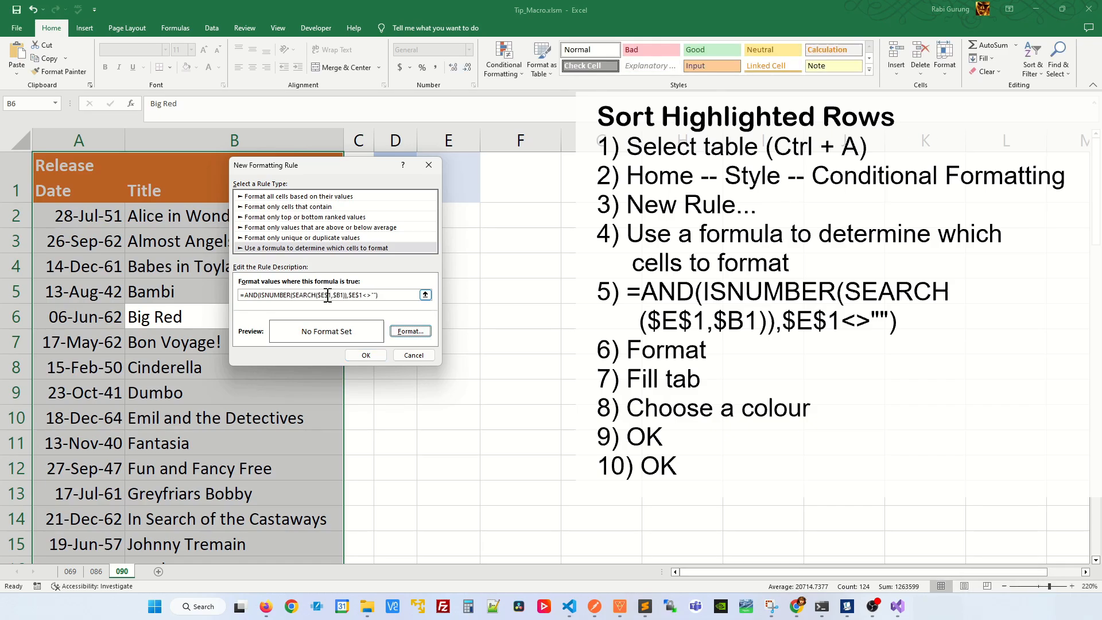
Give the formatting rule a yellow background fill and apply it to the table.
{"action": "left_click", "coordinate": [408, 332]}
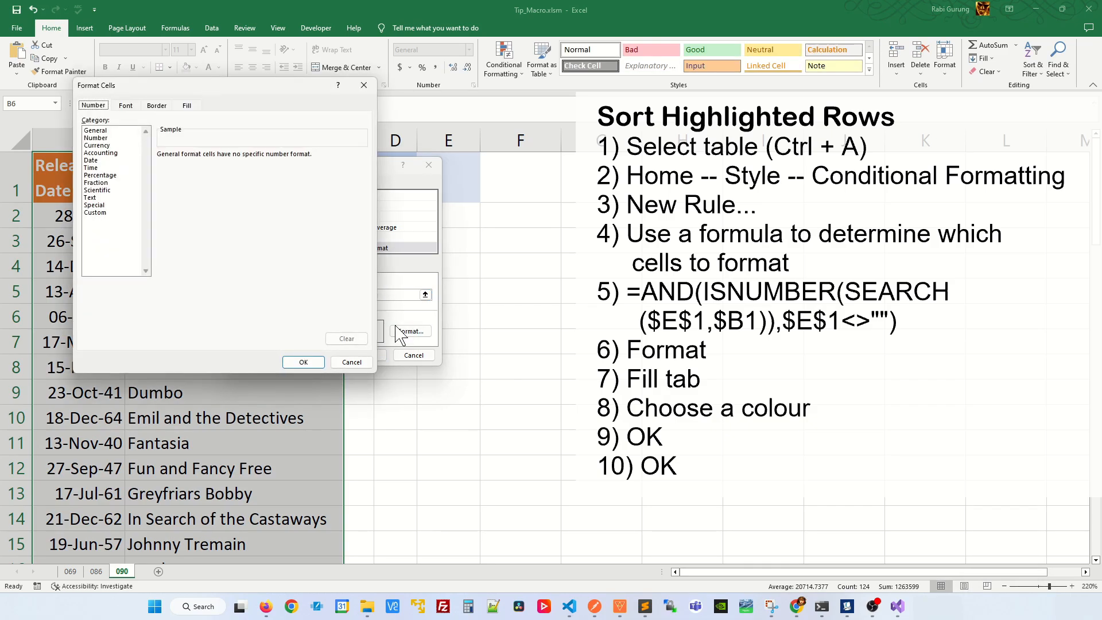
{"action": "left_click", "coordinate": [187, 106]}
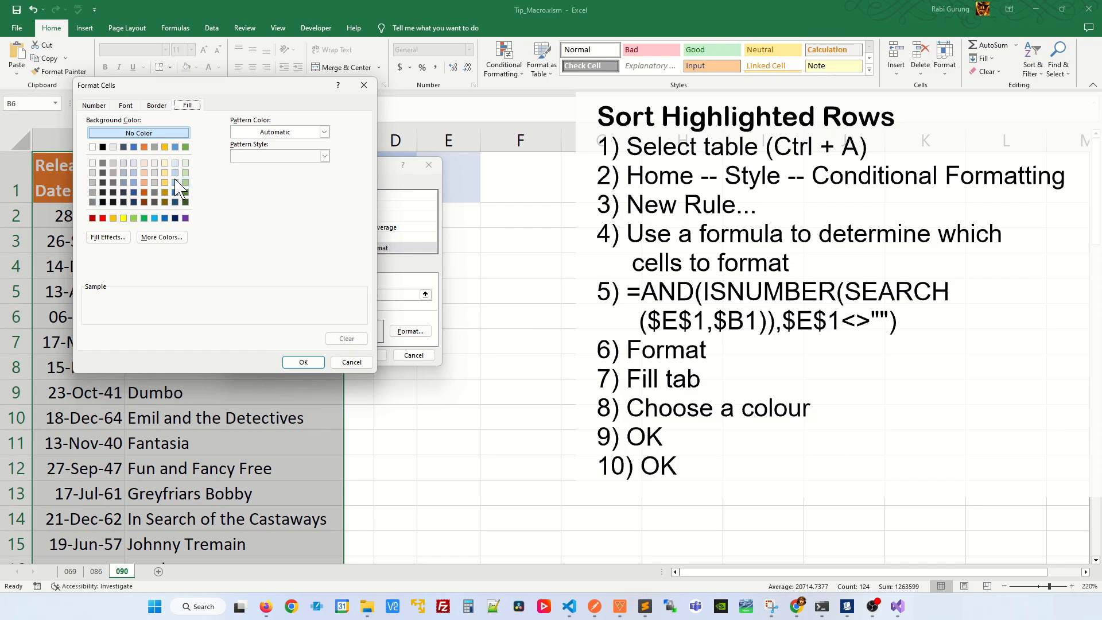
{"action": "left_click", "coordinate": [125, 218]}
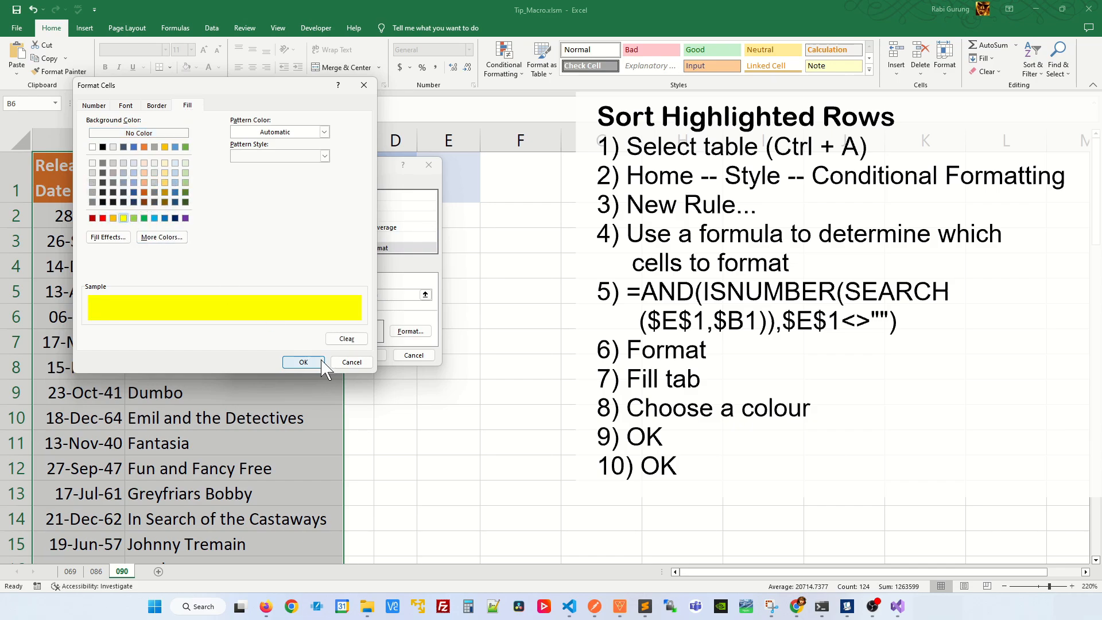
{"action": "left_click", "coordinate": [302, 362]}
{"action": "left_click", "coordinate": [365, 355]}
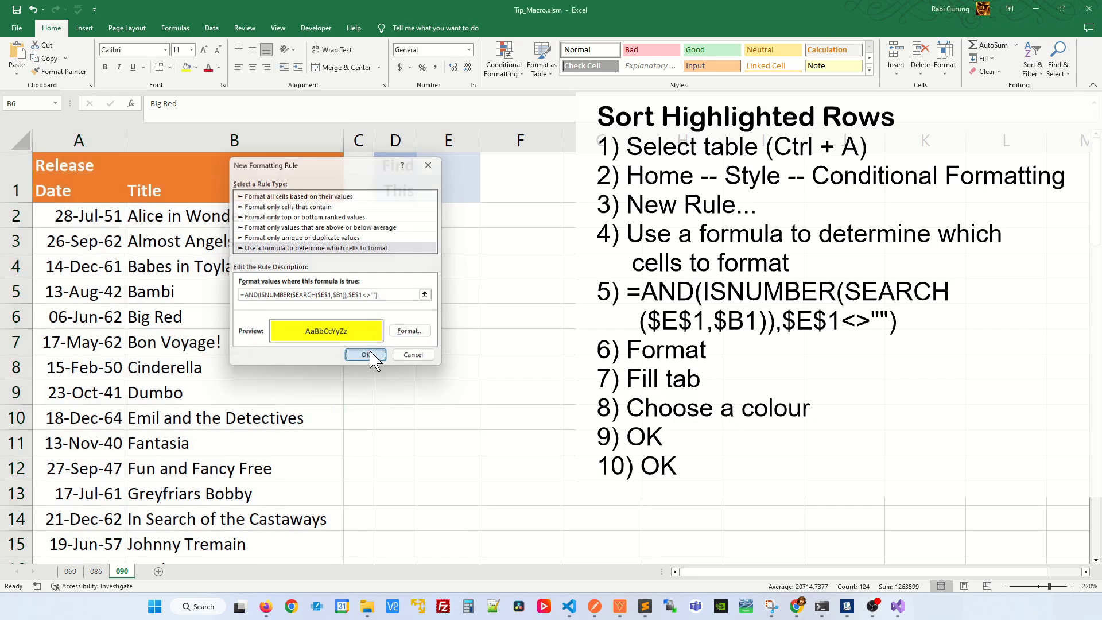
Enter "fo" in search cell E1 and check which table rows are highlighted.
{"action": "left_click", "coordinate": [445, 186]}
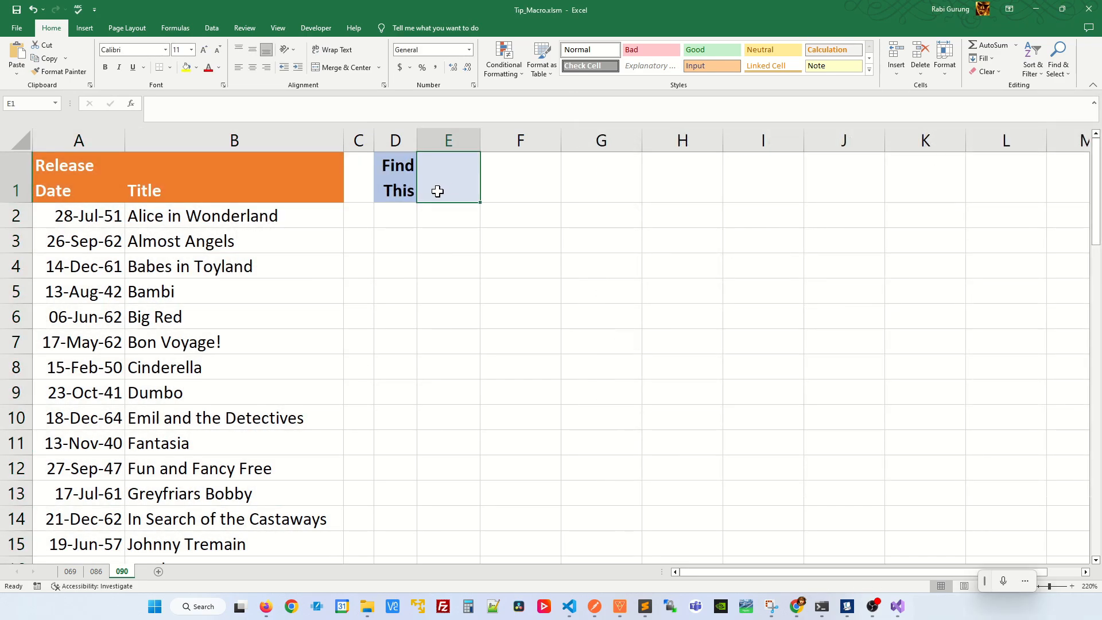
{"action": "type", "text": "fo"}
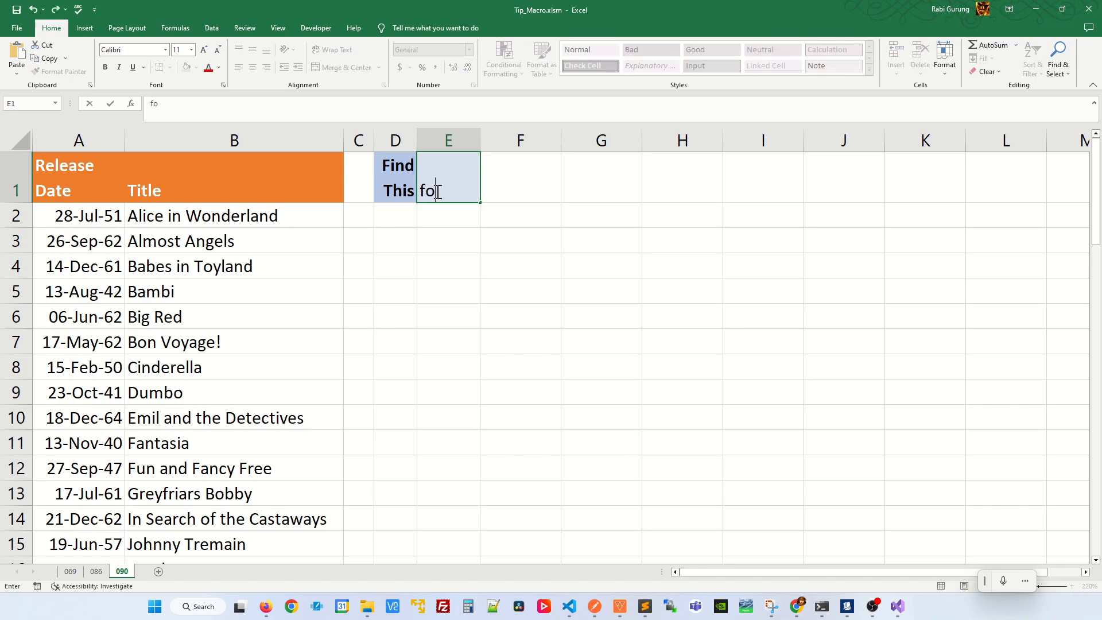
{"action": "key", "text": "Return"}
{"action": "scroll", "coordinate": [264, 339], "scroll_direction": "down", "scroll_amount": 10}
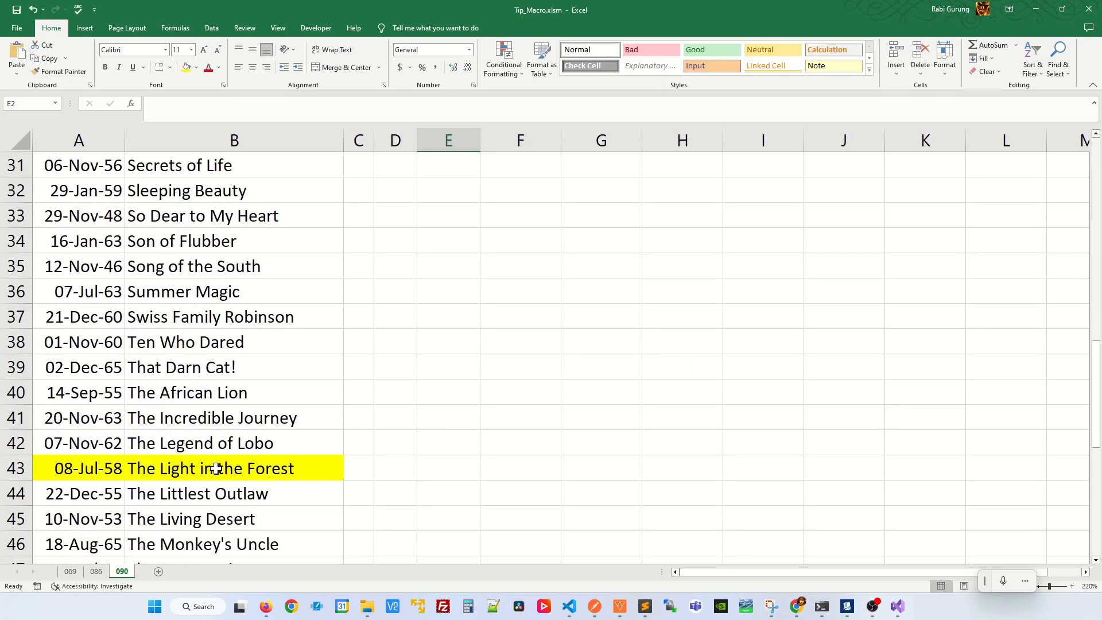
{"action": "scroll", "coordinate": [401, 333], "scroll_direction": "up", "scroll_amount": 10}
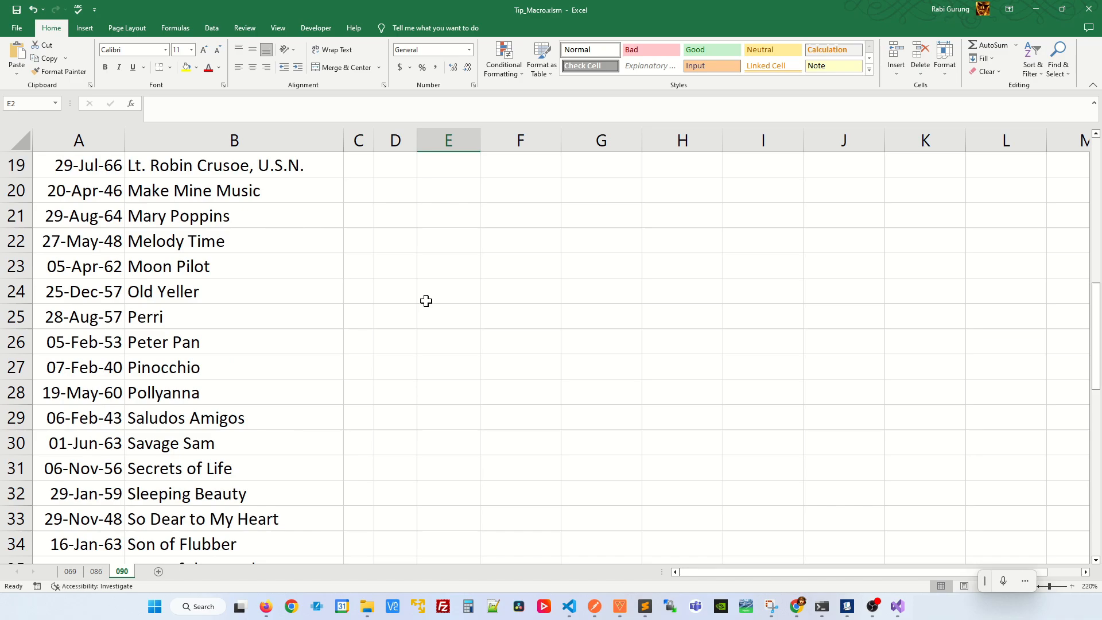
Replace the search text in E1 with "the" and check the highlighted rows.
{"action": "left_click", "coordinate": [431, 195]}
{"action": "type", "text": "the"}
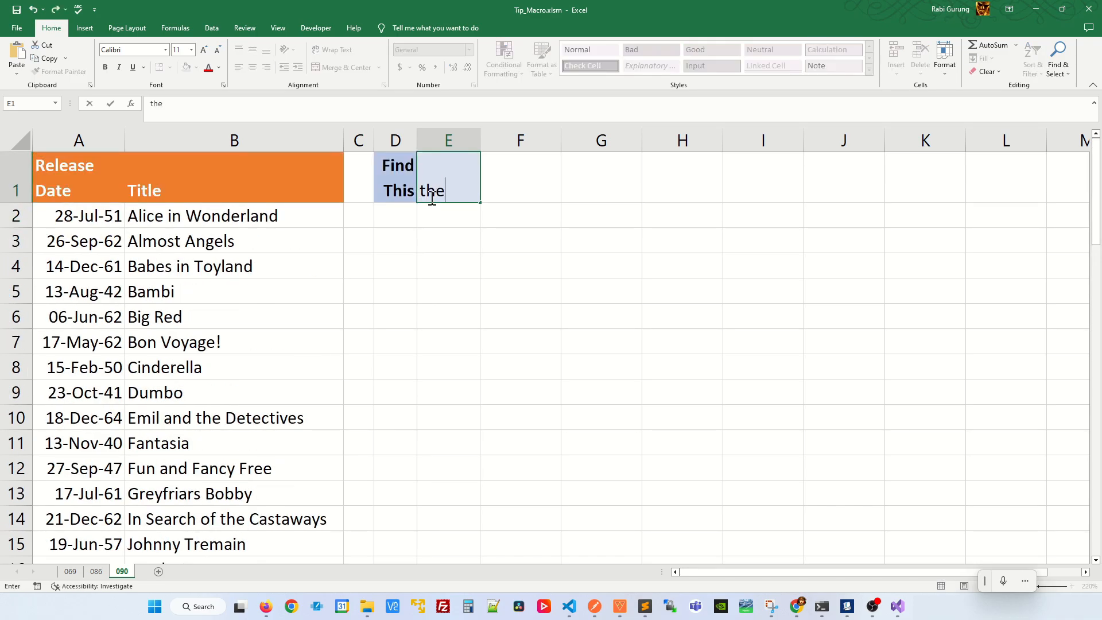
{"action": "key", "text": "Return"}
{"action": "scroll", "coordinate": [140, 326], "scroll_direction": "down", "scroll_amount": 1}
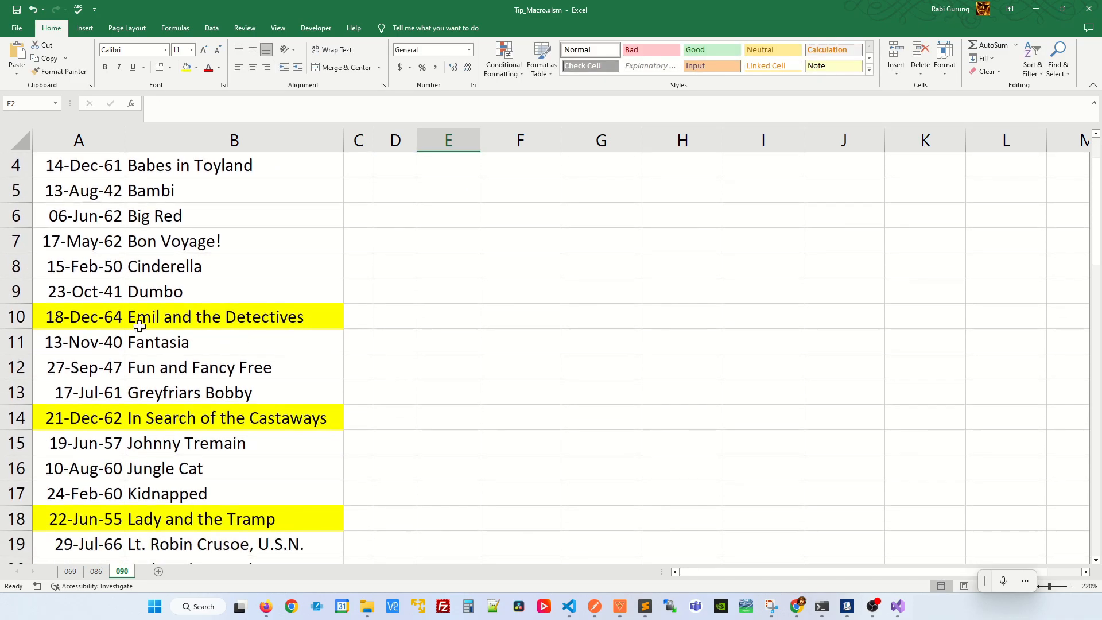
{"action": "scroll", "coordinate": [327, 484], "scroll_direction": "up", "scroll_amount": 1}
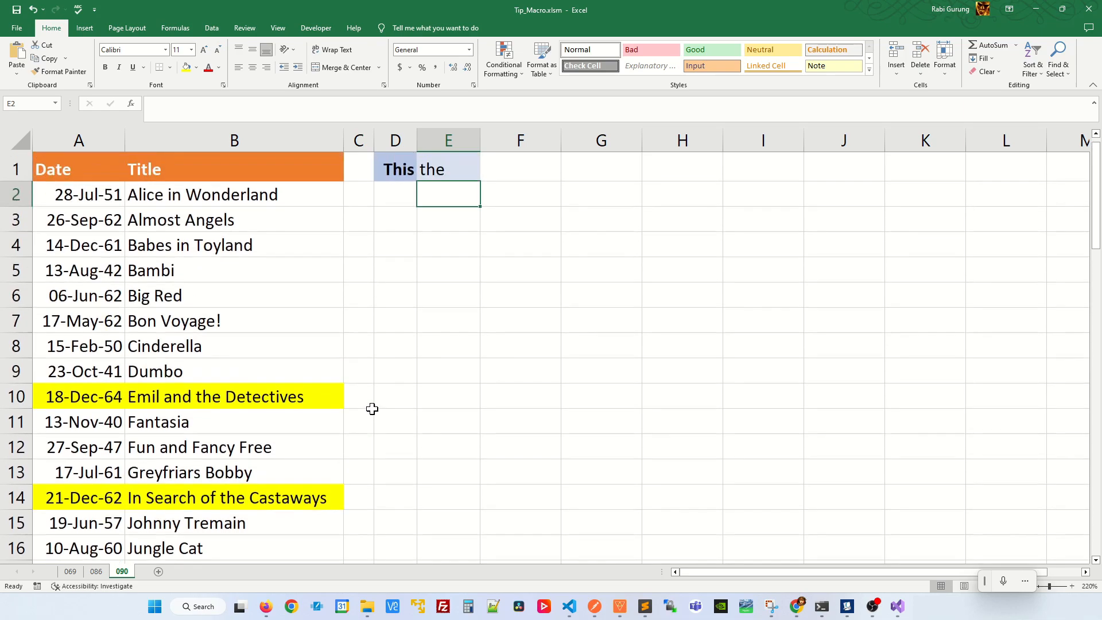
Turn on filtering for the Release Date and Title headers of the table.
{"action": "key", "text": "Up"}
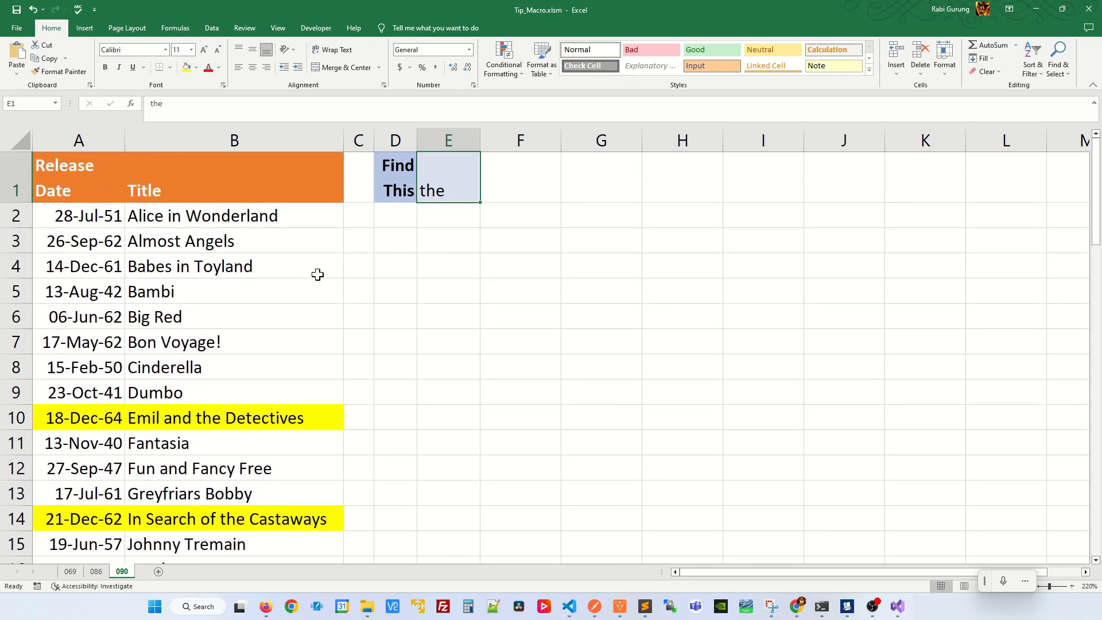
{"action": "left_click", "coordinate": [239, 312]}
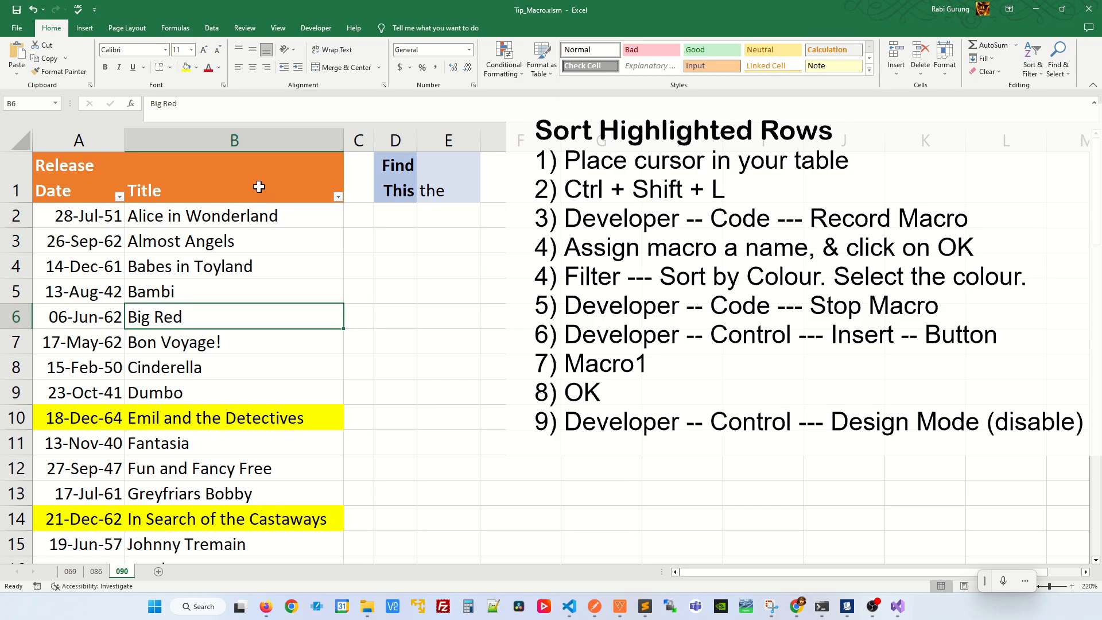
Open the ribbon customization options and toggle the Developer entry in the Main Tabs list.
{"action": "left_click", "coordinate": [316, 28]}
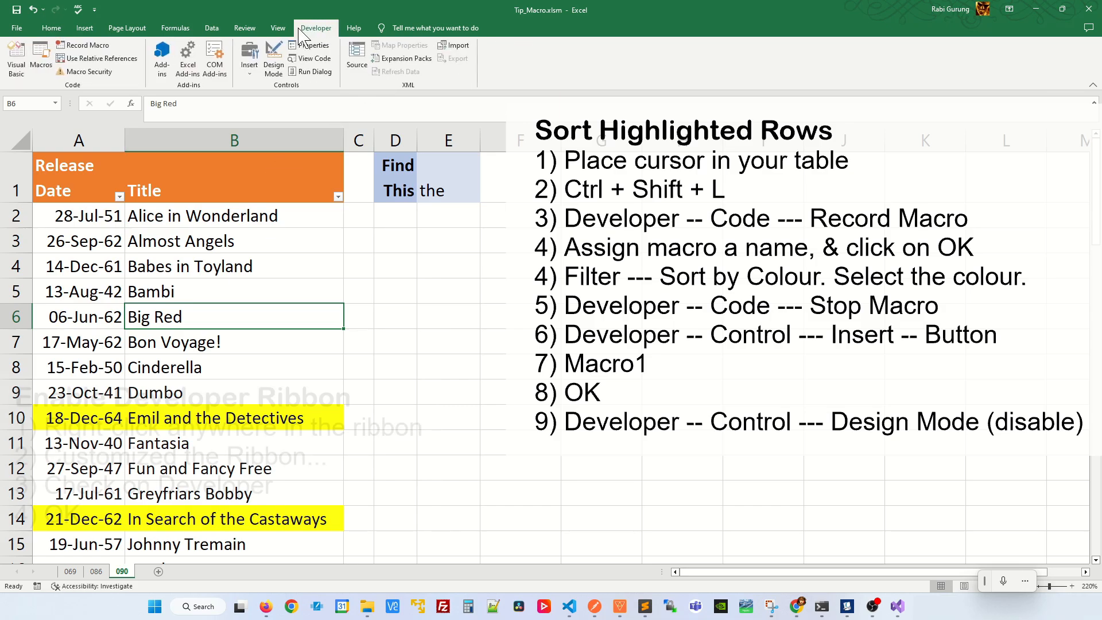
{"action": "right_click", "coordinate": [577, 56]}
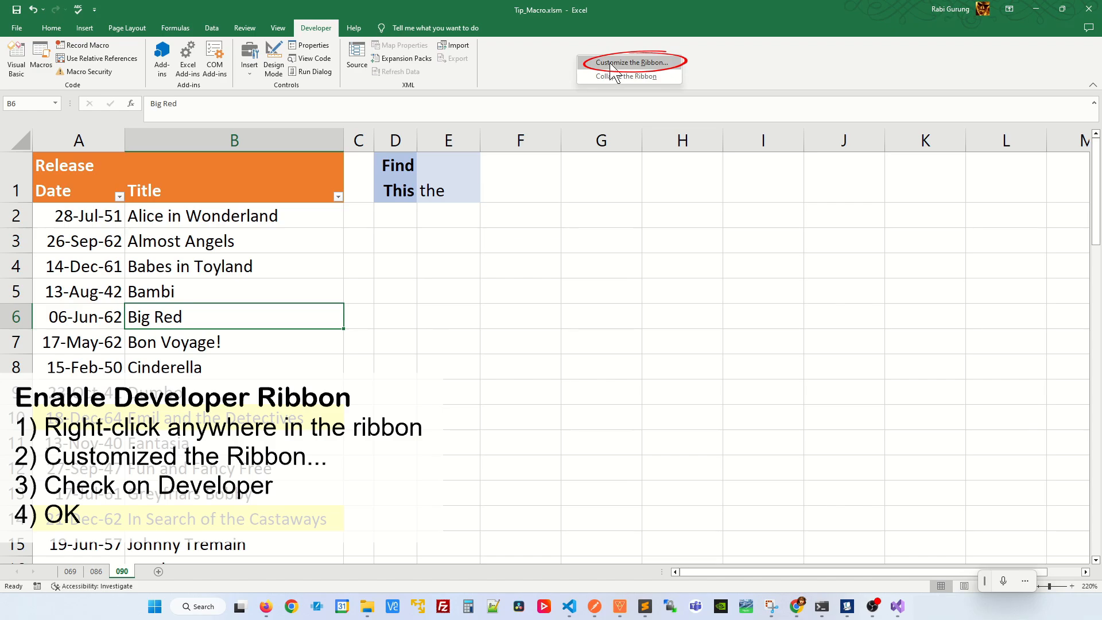
{"action": "left_click", "coordinate": [637, 63]}
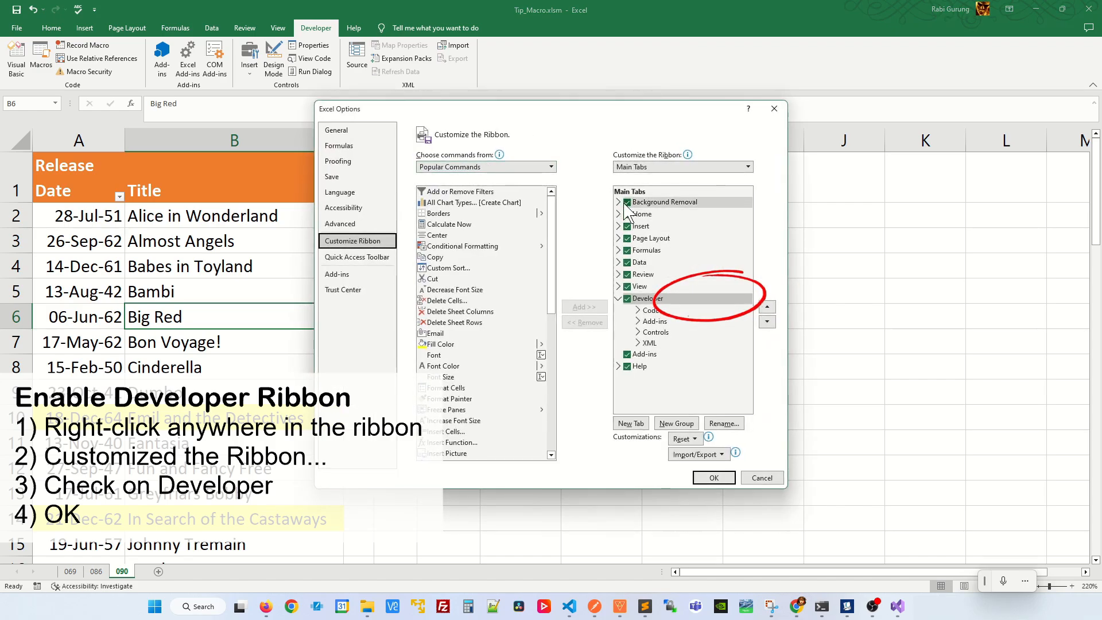
{"action": "left_click", "coordinate": [628, 299]}
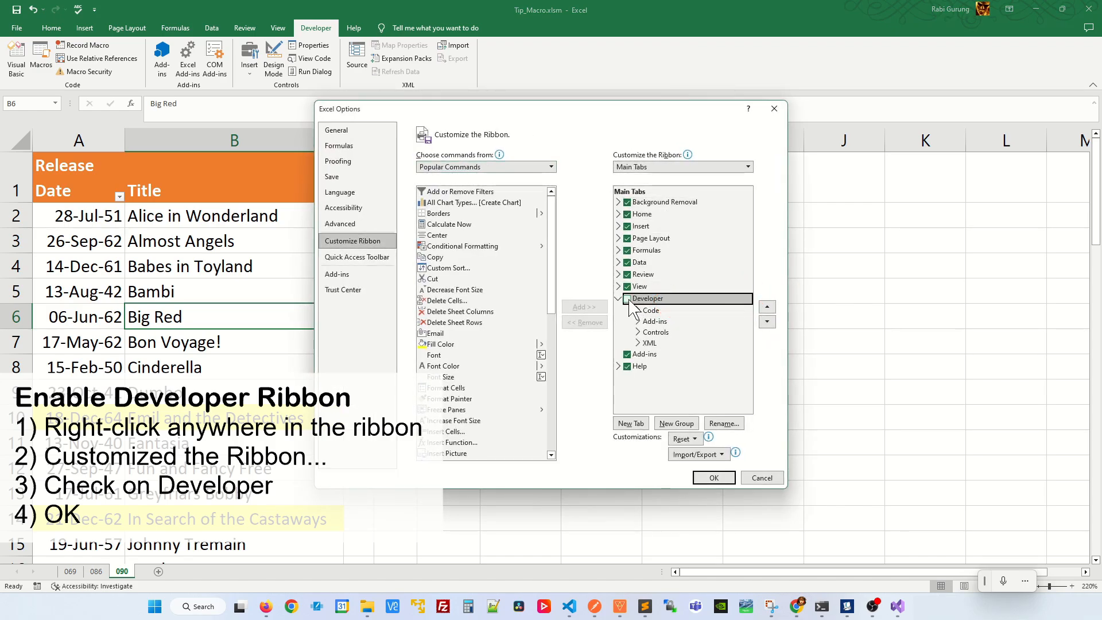
{"action": "left_click", "coordinate": [715, 479]}
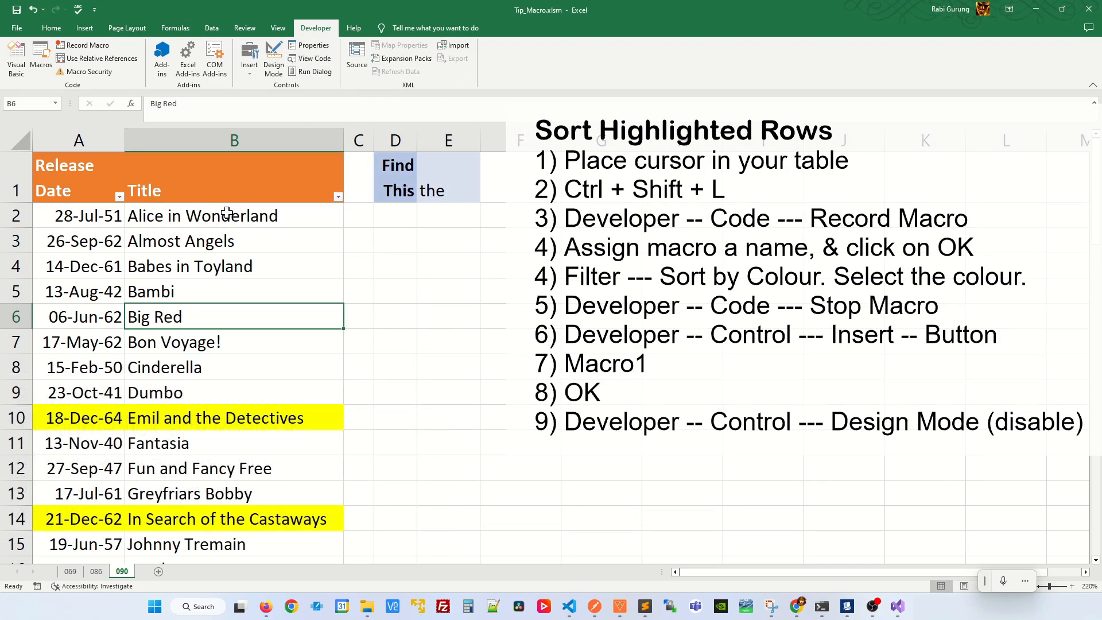
Record a macro named Macro1 in this workbook that sorts the Title column by yellow cell color.
{"action": "left_click", "coordinate": [80, 46]}
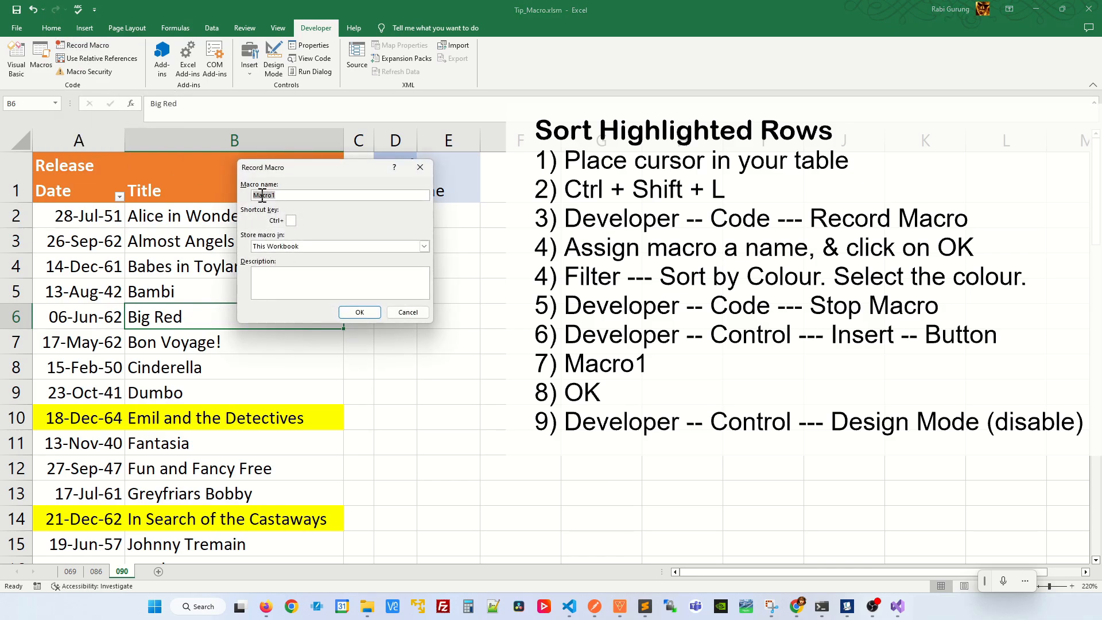
{"action": "left_click", "coordinate": [357, 313]}
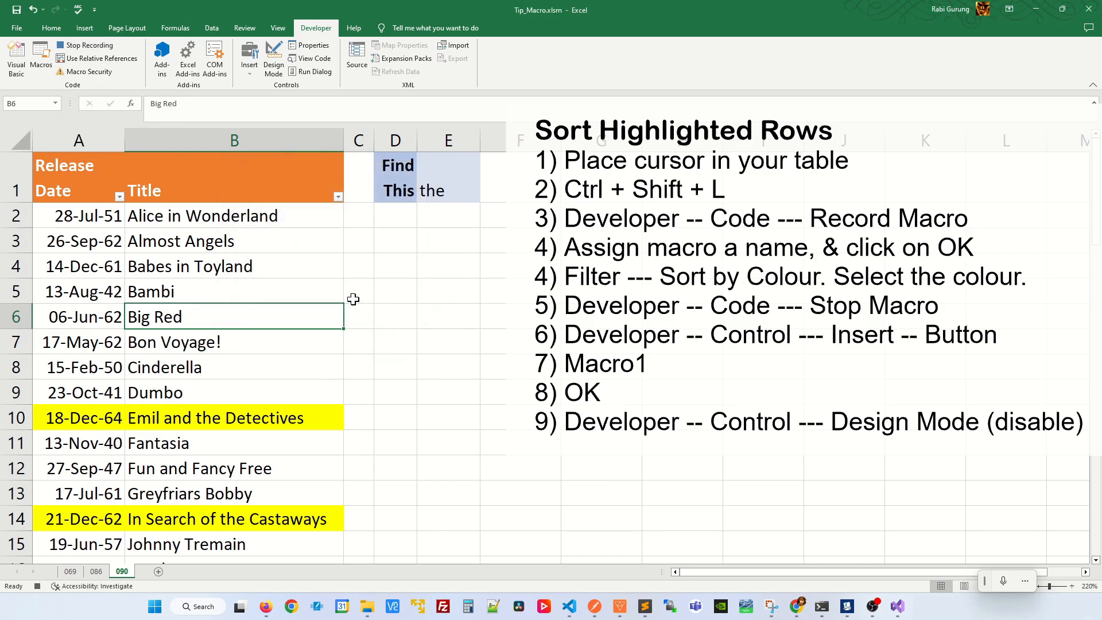
{"action": "left_click", "coordinate": [338, 196]}
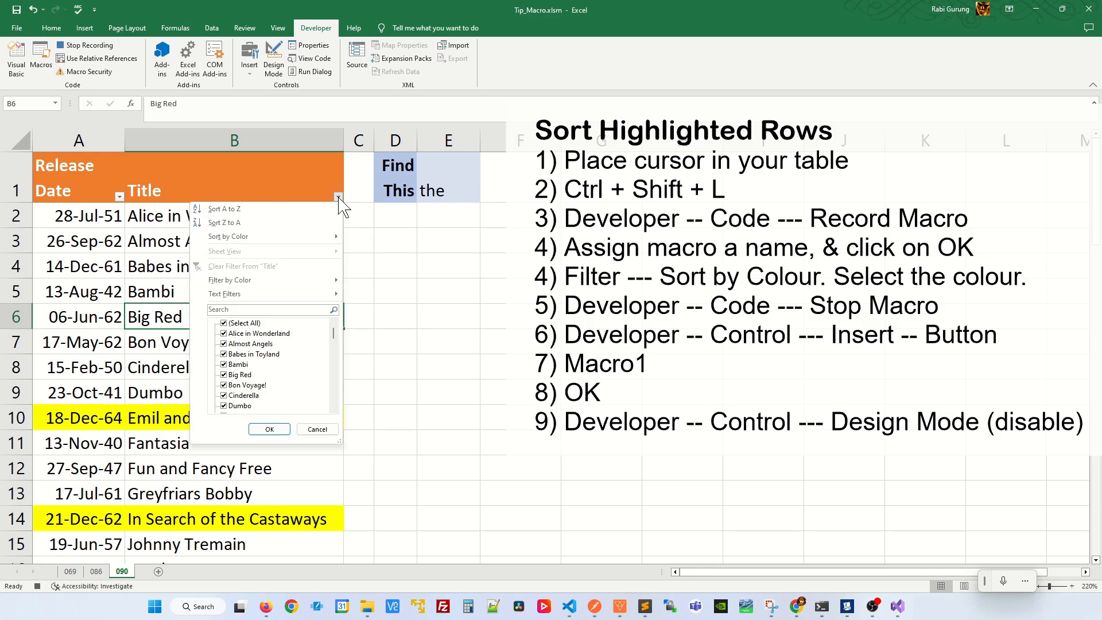
{"action": "mouse_move", "coordinate": [292, 245]}
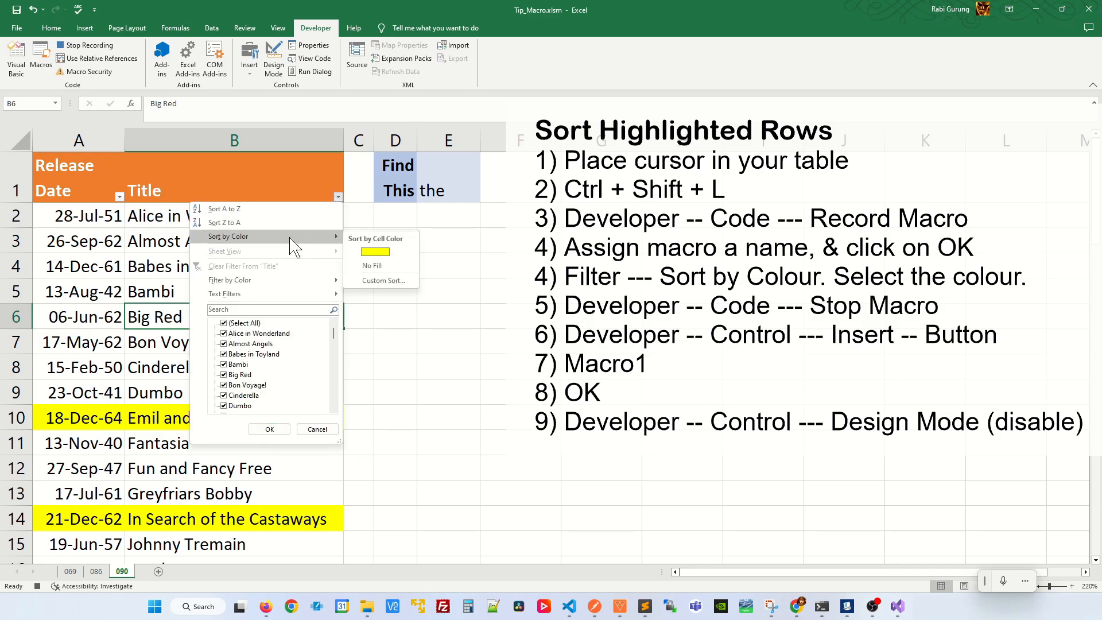
{"action": "left_click", "coordinate": [376, 253]}
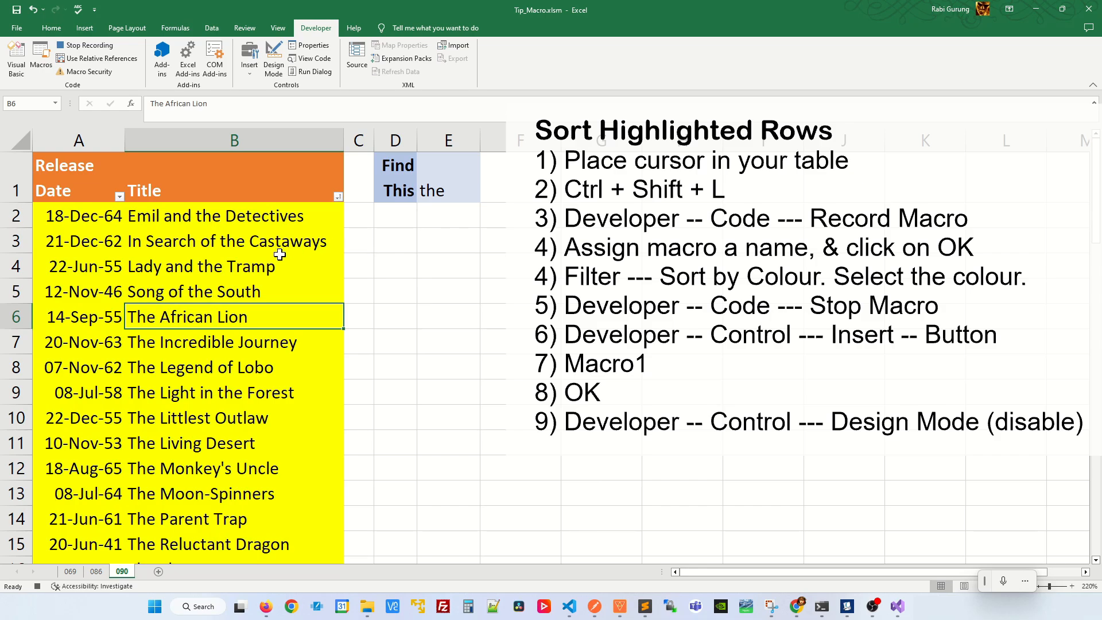
{"action": "left_click", "coordinate": [70, 47]}
Insert a form control button in cell F1 beside the search cell and assign Macro1 to it.
{"action": "left_click", "coordinate": [250, 63]}
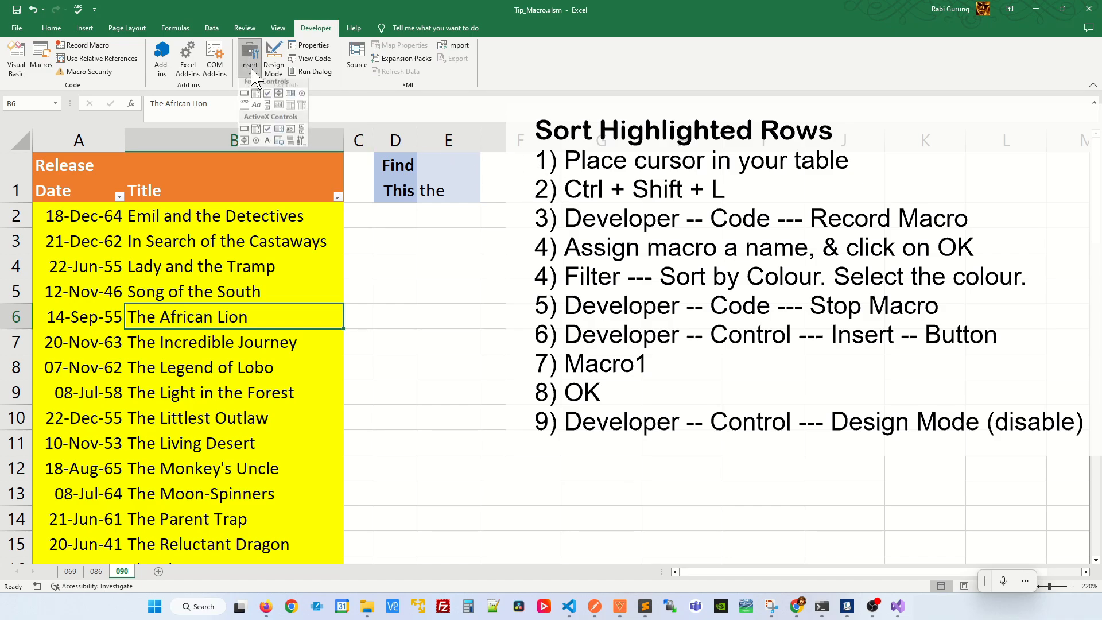
{"action": "left_click", "coordinate": [246, 98]}
{"action": "left_click_drag", "start_coordinate": [484, 154], "coordinate": [562, 197]}
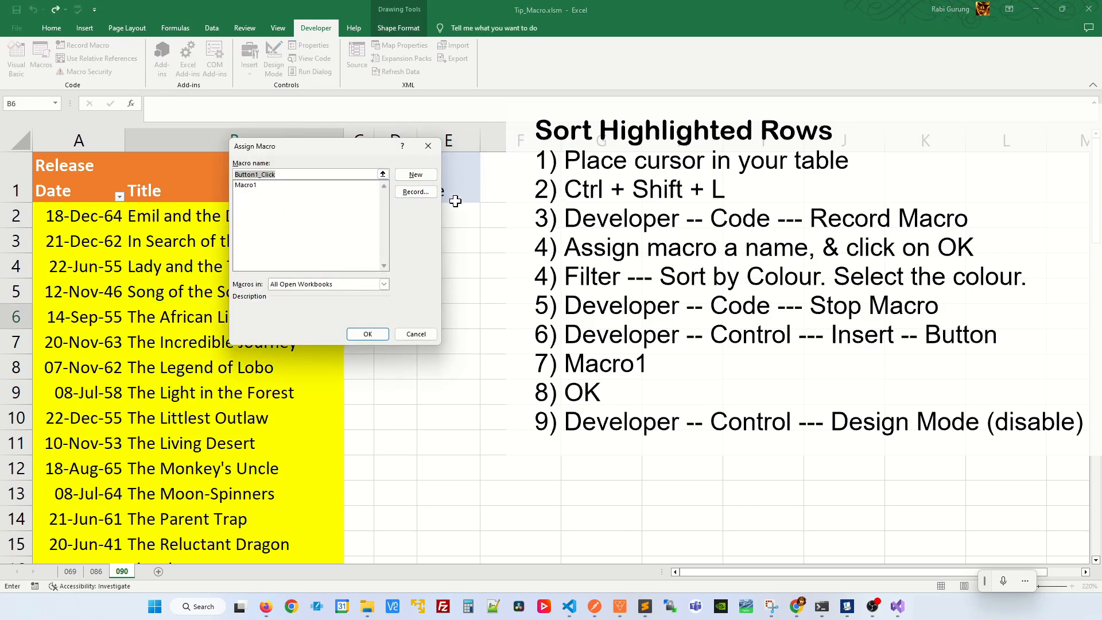
{"action": "left_click", "coordinate": [247, 184]}
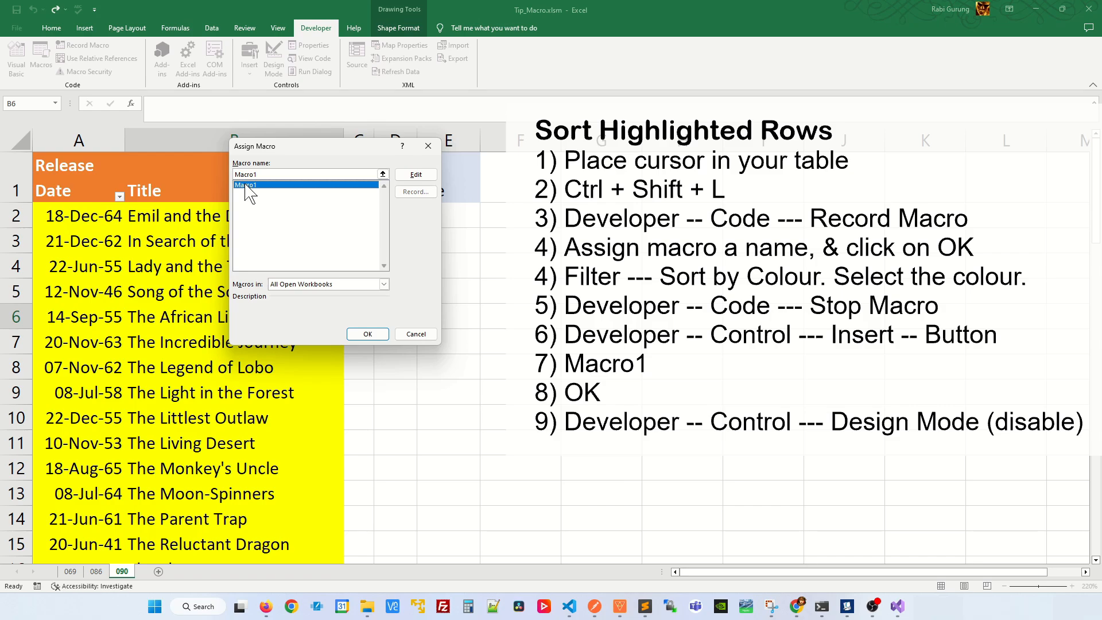
{"action": "left_click", "coordinate": [363, 335]}
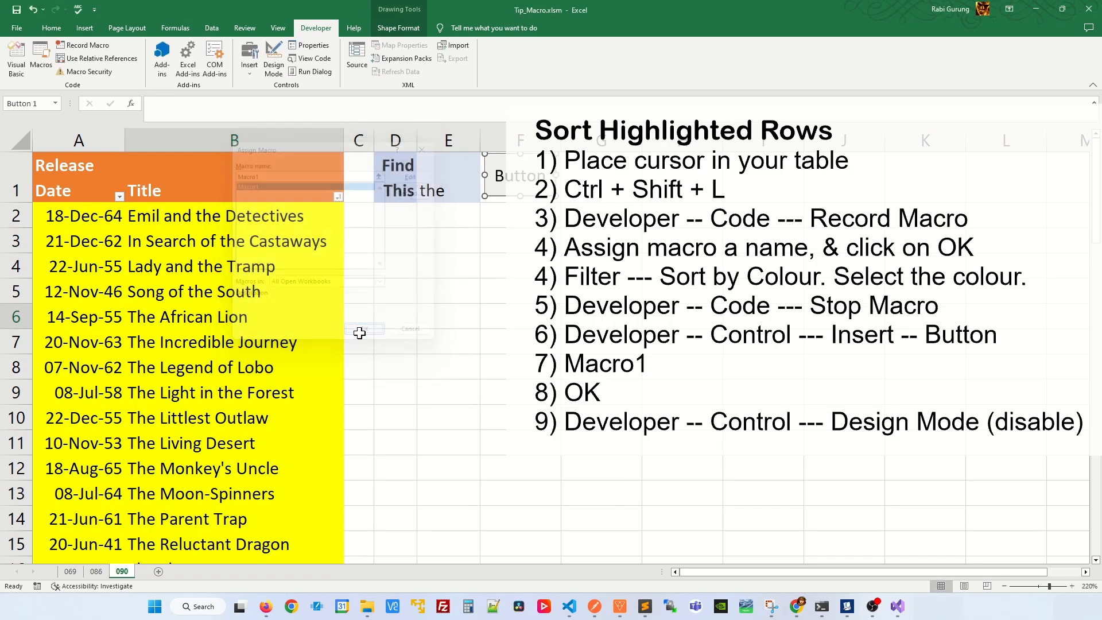
Set the search term in E1 to "am" and run the assigned macro to sort the highlighted rows.
{"action": "left_click", "coordinate": [461, 228]}
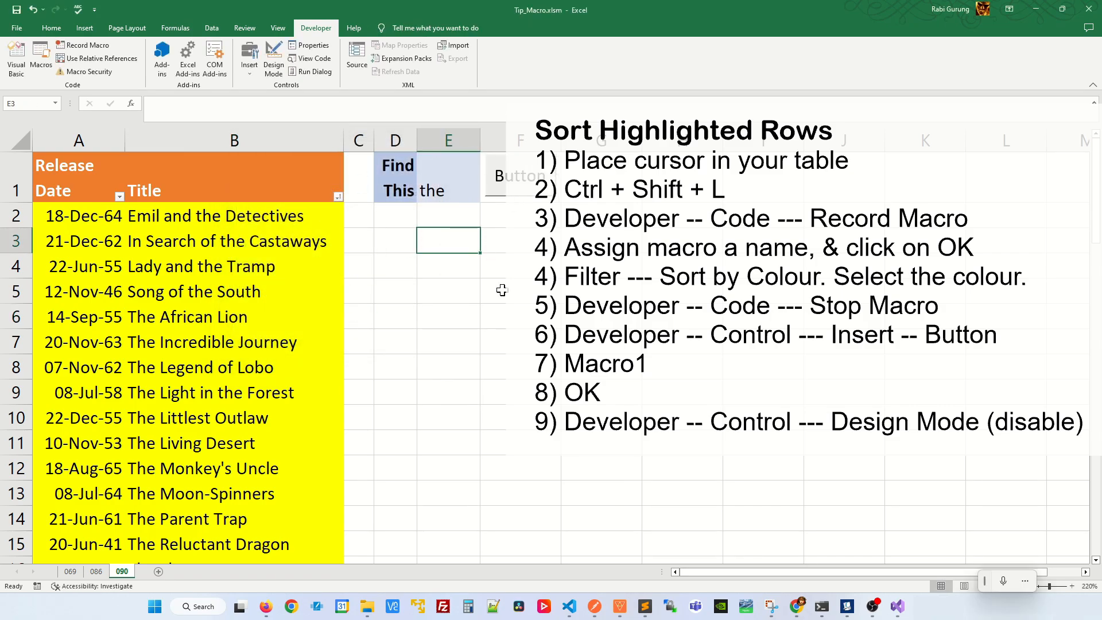
{"action": "left_click", "coordinate": [279, 66]}
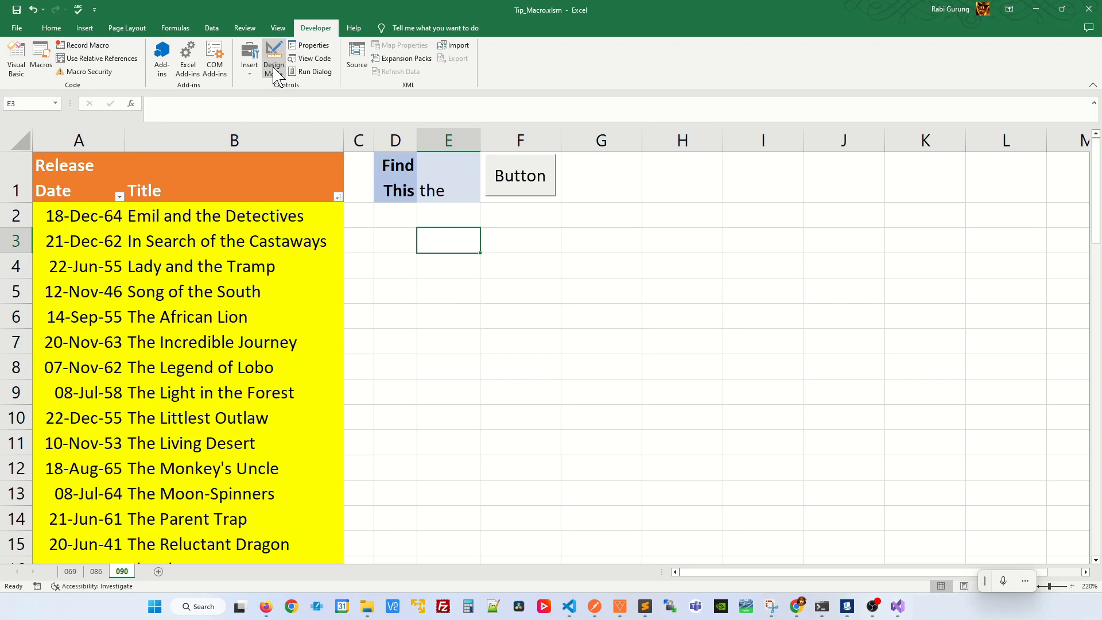
{"action": "left_click", "coordinate": [442, 186]}
{"action": "type", "text": "am"}
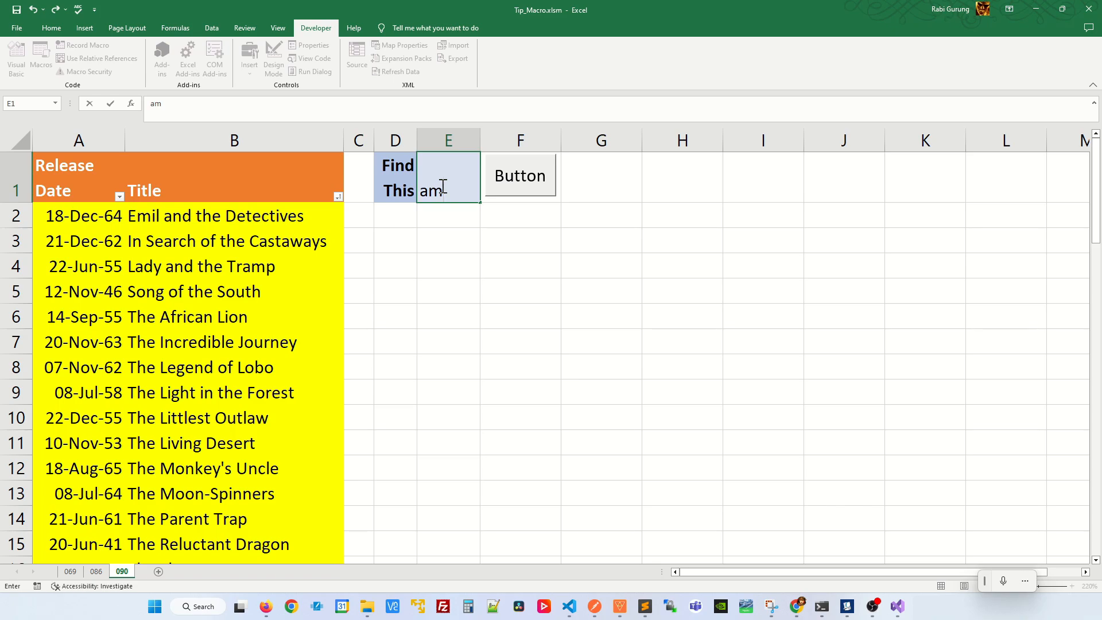
{"action": "key", "text": "Return"}
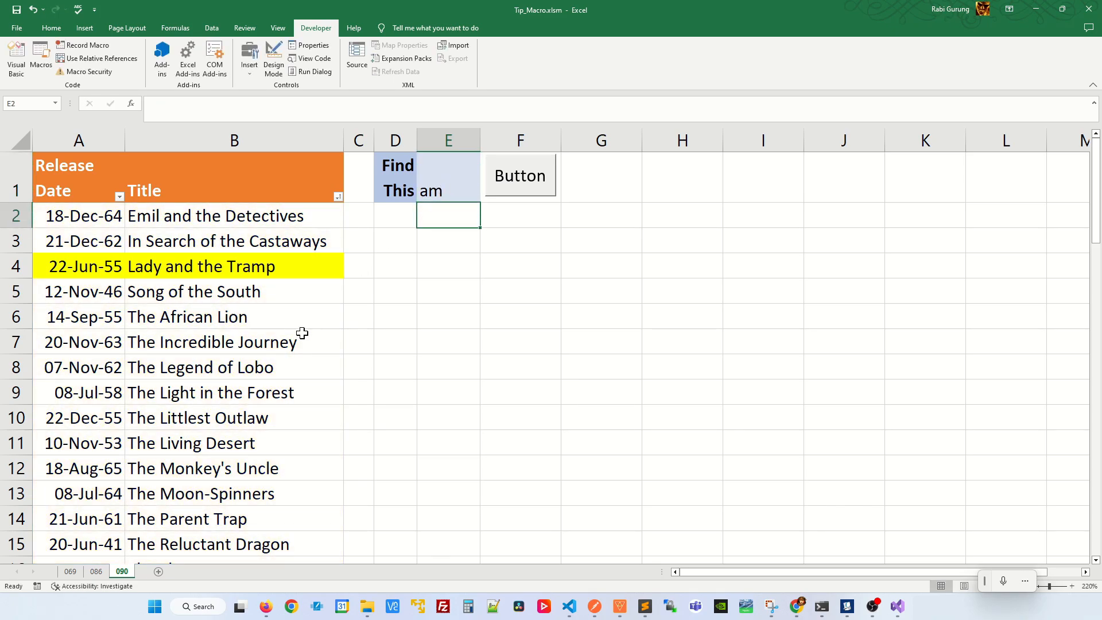
{"action": "left_click", "coordinate": [527, 192]}
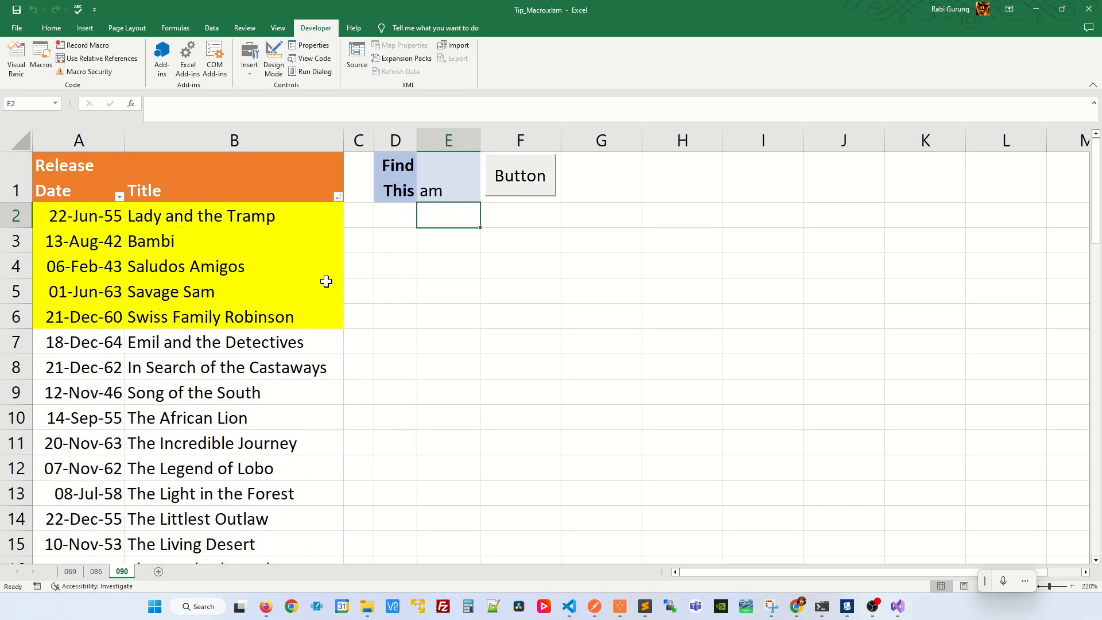
Change the search term in E1 to "sh" and sort the highlighted rows with the macro button.
{"action": "left_click", "coordinate": [463, 191]}
{"action": "type", "text": "sh"}
{"action": "key", "text": "Return"}
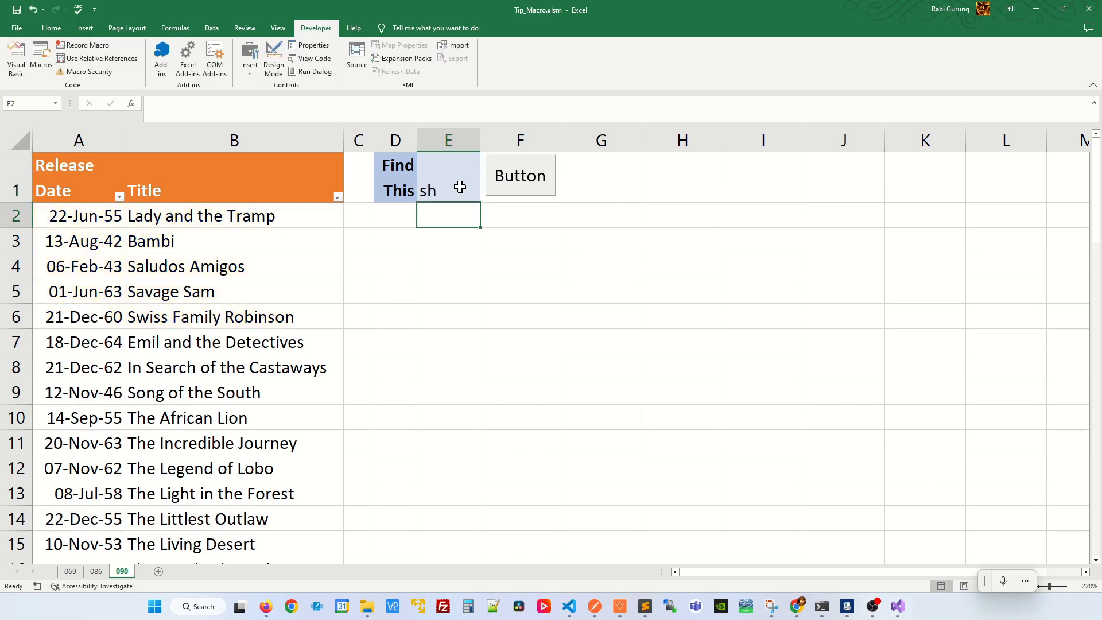
{"action": "left_click", "coordinate": [506, 183]}
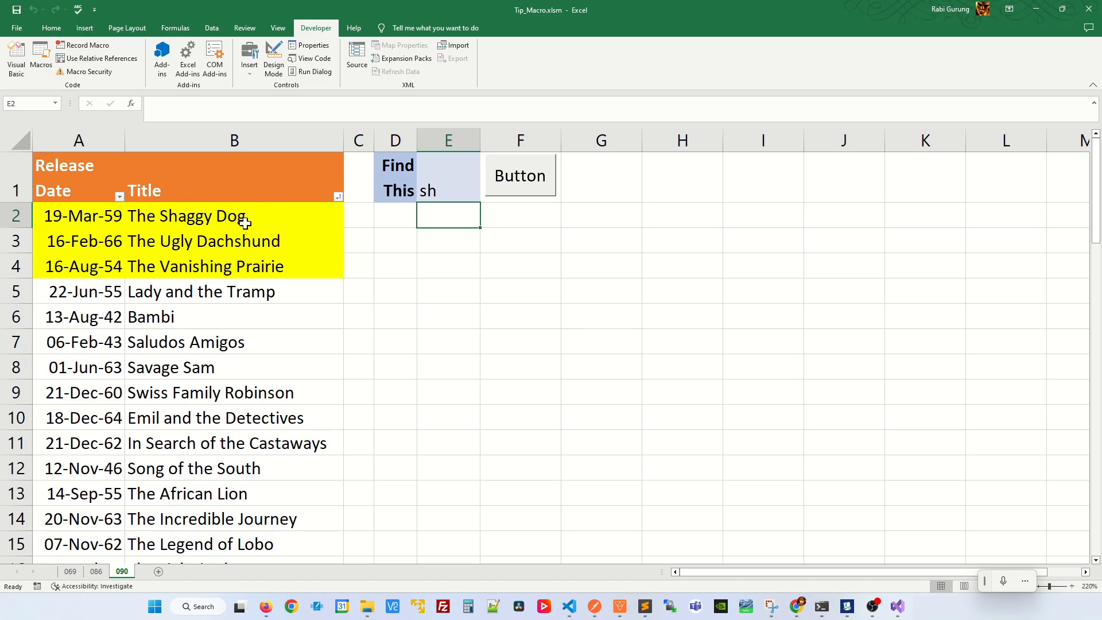
Enter "fo" as the search term in E1 and bring the matching rows to the top with the macro button.
{"action": "left_click", "coordinate": [430, 193]}
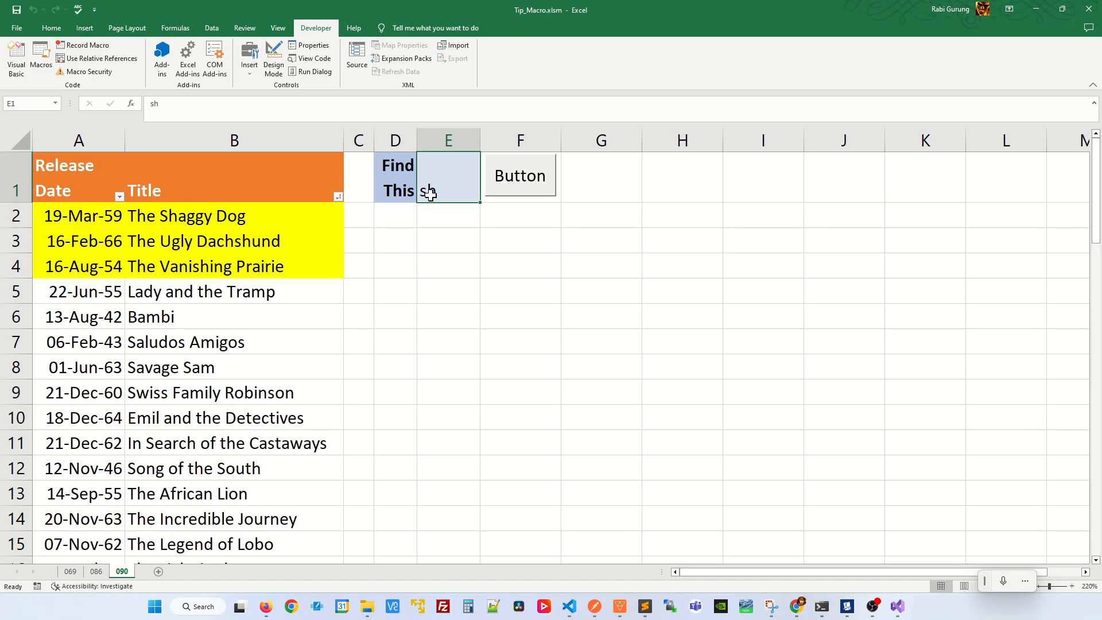
{"action": "type", "text": "fo"}
{"action": "key", "text": "Return"}
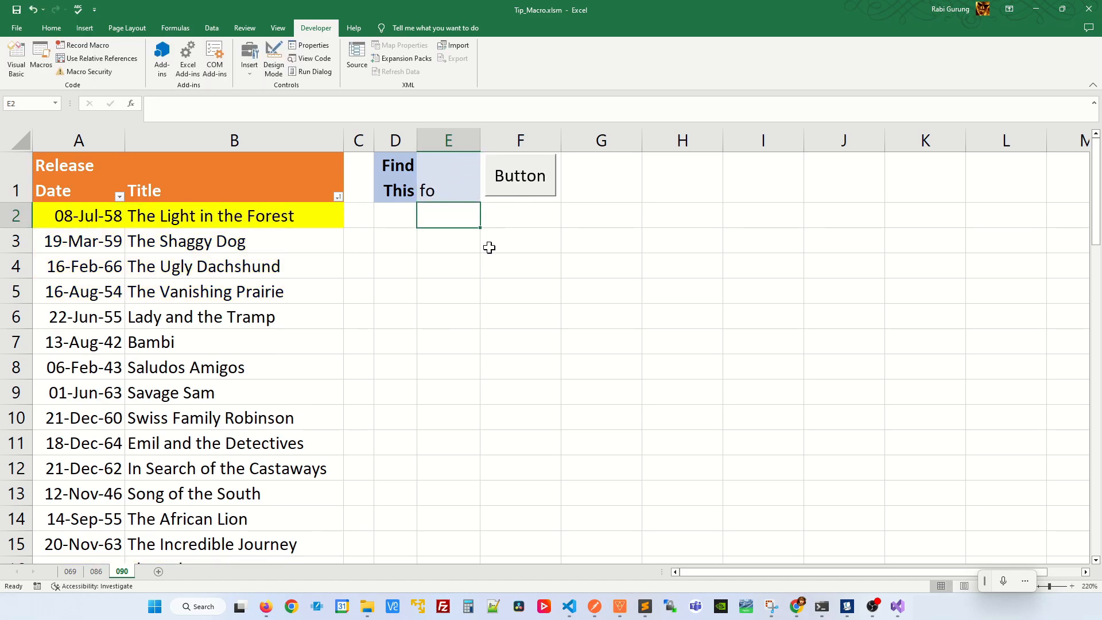
Set the search term in E1 back to "sh" without re-sorting the table.
{"action": "left_click", "coordinate": [446, 183]}
{"action": "type", "text": "sh"}
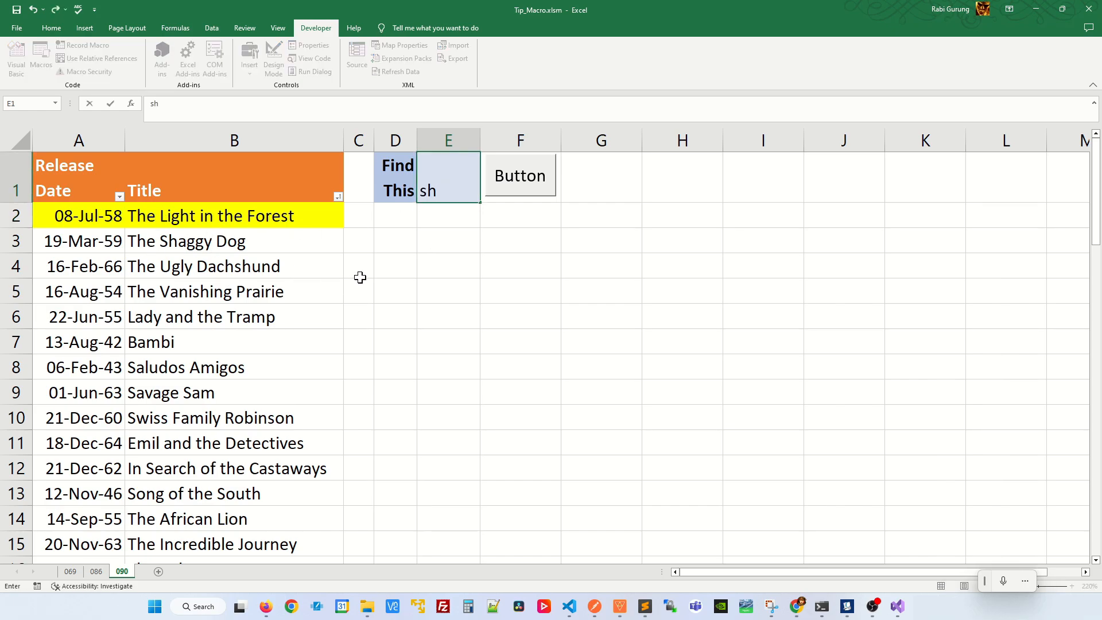
{"action": "key", "text": "Return"}
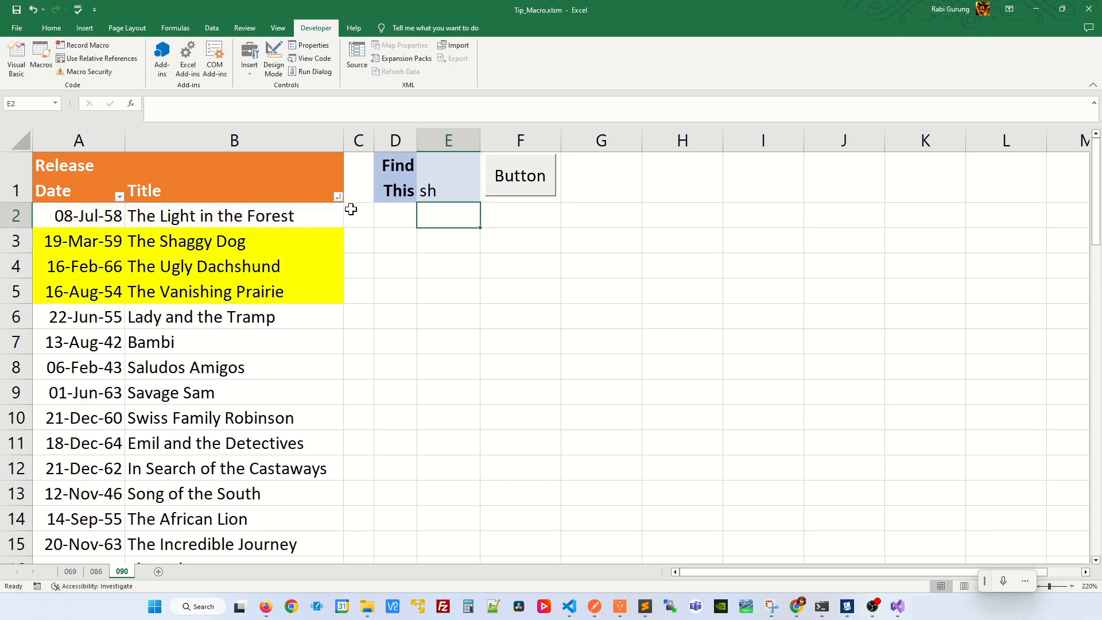
Insert an ActiveX text box over the header row, spanning the end of column B and column C.
{"action": "left_click", "coordinate": [254, 67]}
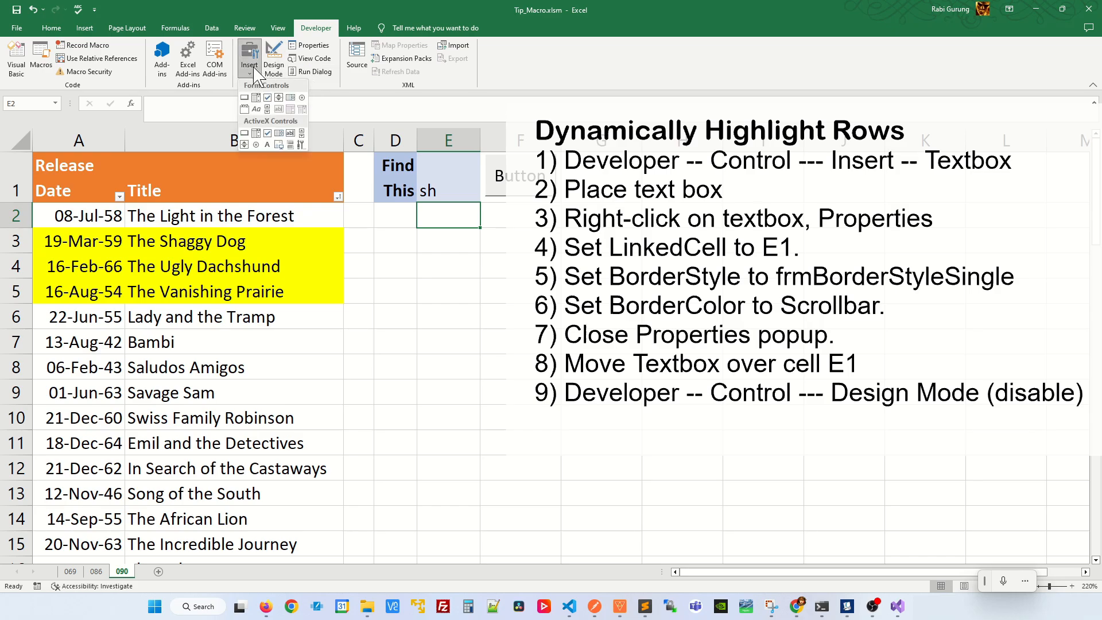
{"action": "left_click", "coordinate": [291, 135]}
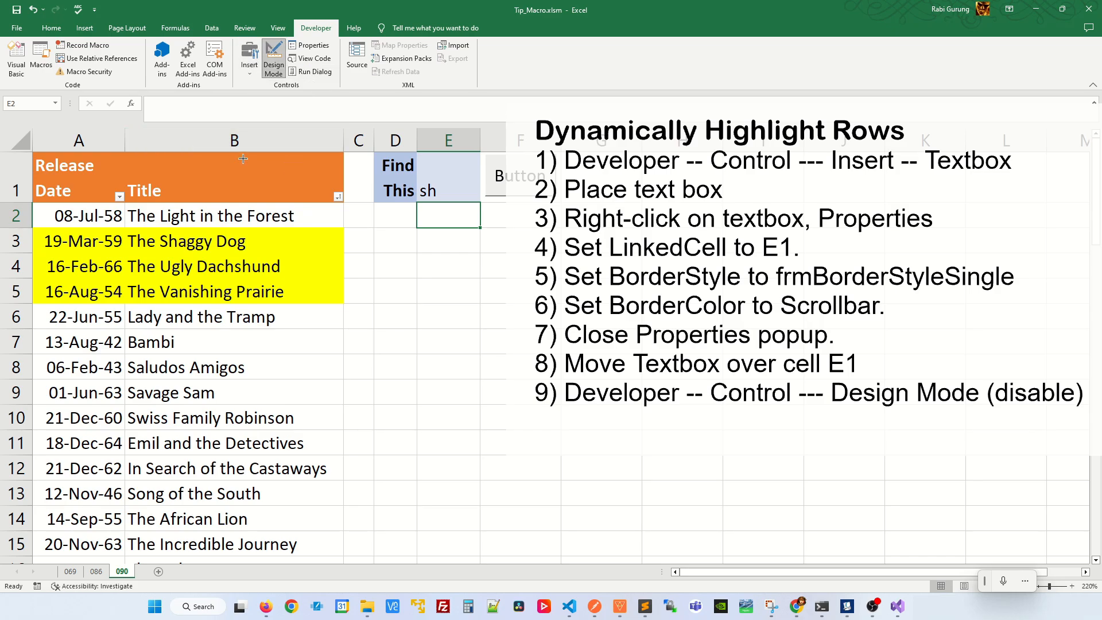
{"action": "left_click_drag", "start_coordinate": [245, 158], "coordinate": [375, 203]}
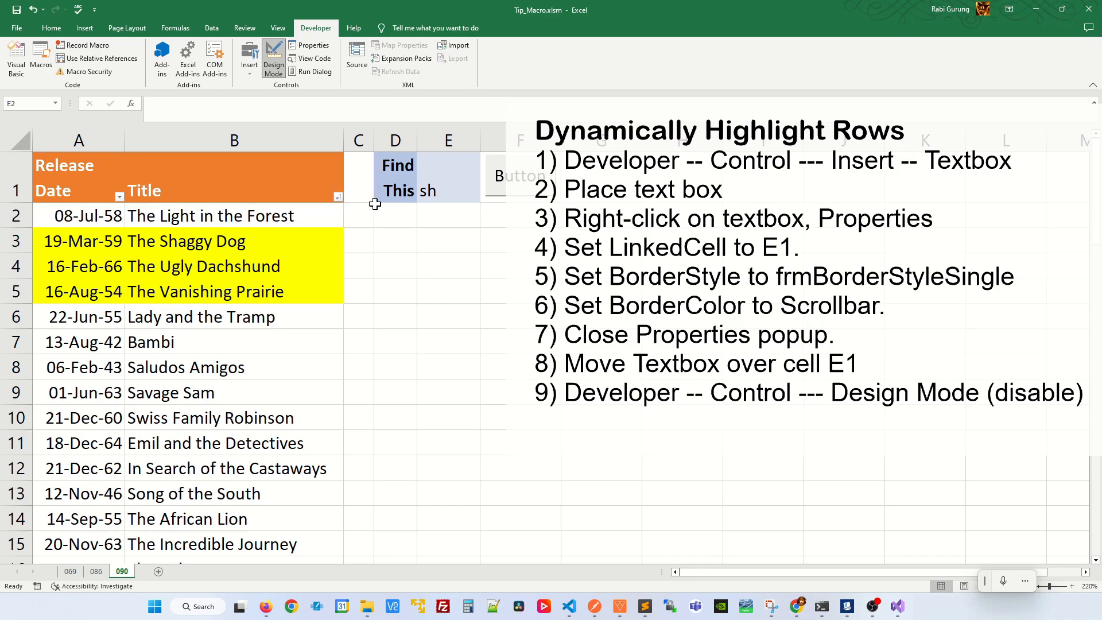
{"action": "left_click", "coordinate": [390, 221]}
Open the new text box's properties and set its LinkedCell to E1.
{"action": "right_click", "coordinate": [339, 180]}
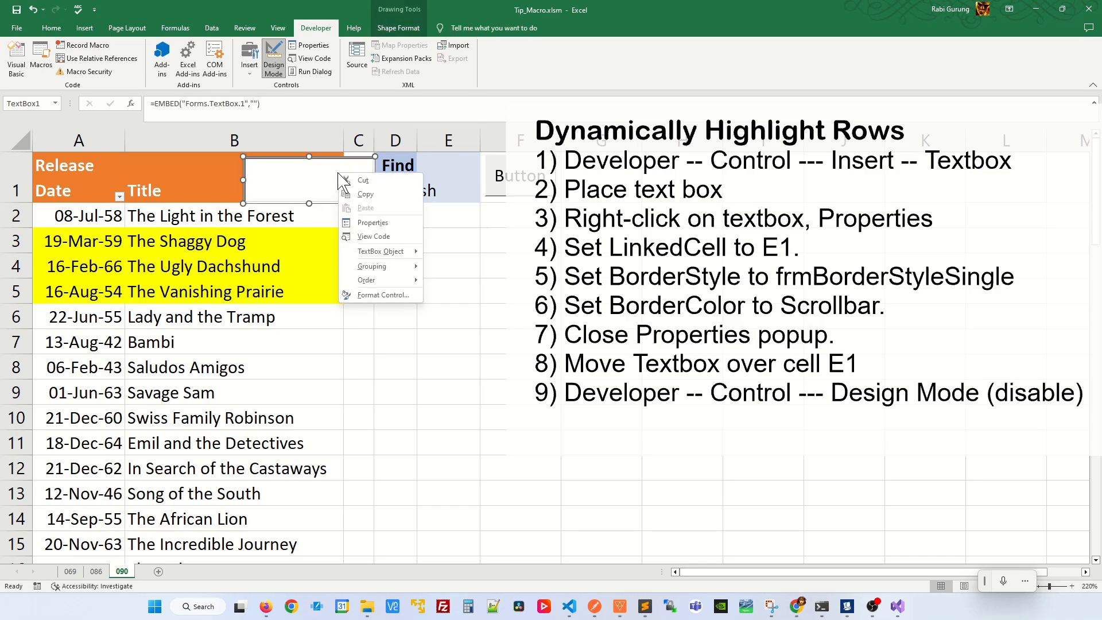
{"action": "left_click", "coordinate": [373, 224]}
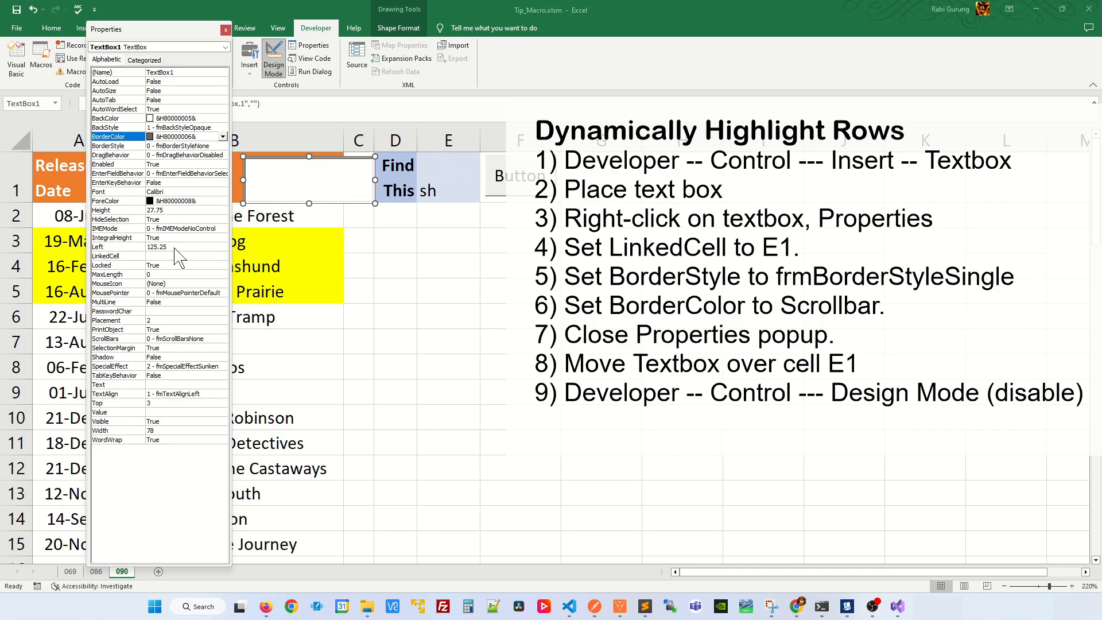
{"action": "left_click", "coordinate": [136, 256]}
{"action": "left_click", "coordinate": [166, 255]}
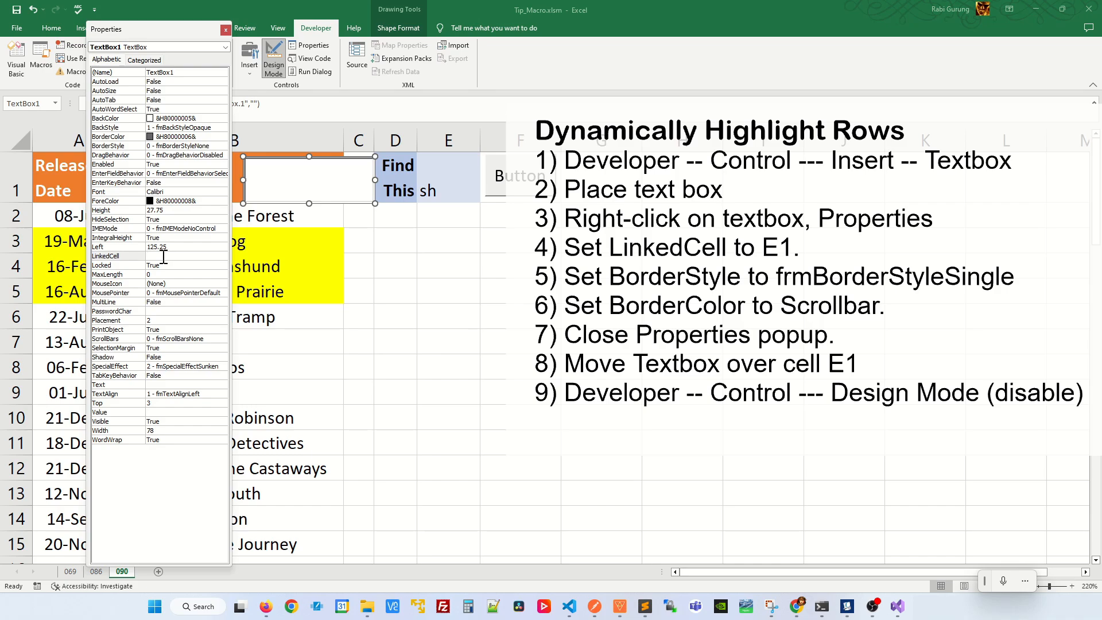
{"action": "type", "text": "E1"}
{"action": "key", "text": "Return"}
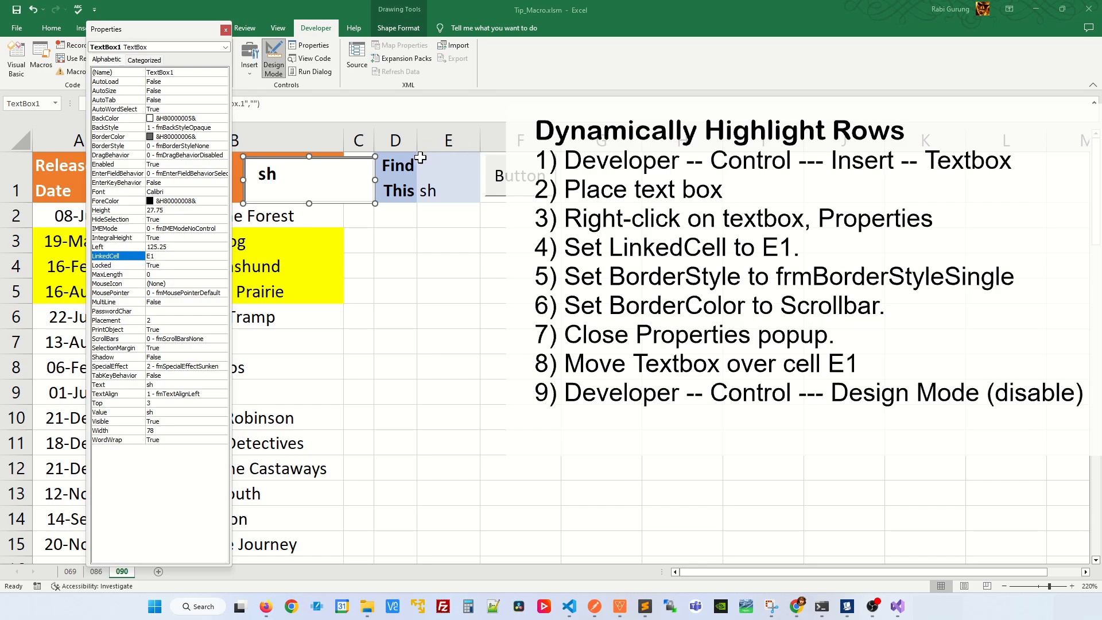
Set the text box's BorderStyle to fmBorderStyleSingle and its BorderColor to Scrollbar, then close its properties.
{"action": "left_click", "coordinate": [179, 145]}
{"action": "left_click", "coordinate": [223, 145]}
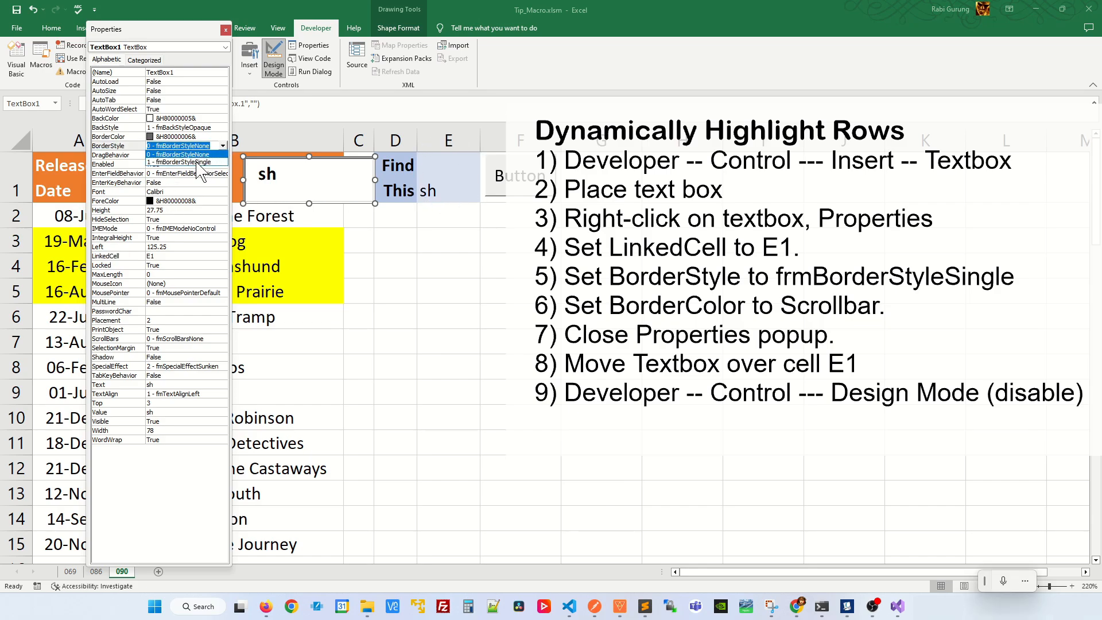
{"action": "left_click", "coordinate": [198, 164]}
{"action": "left_click", "coordinate": [181, 138]}
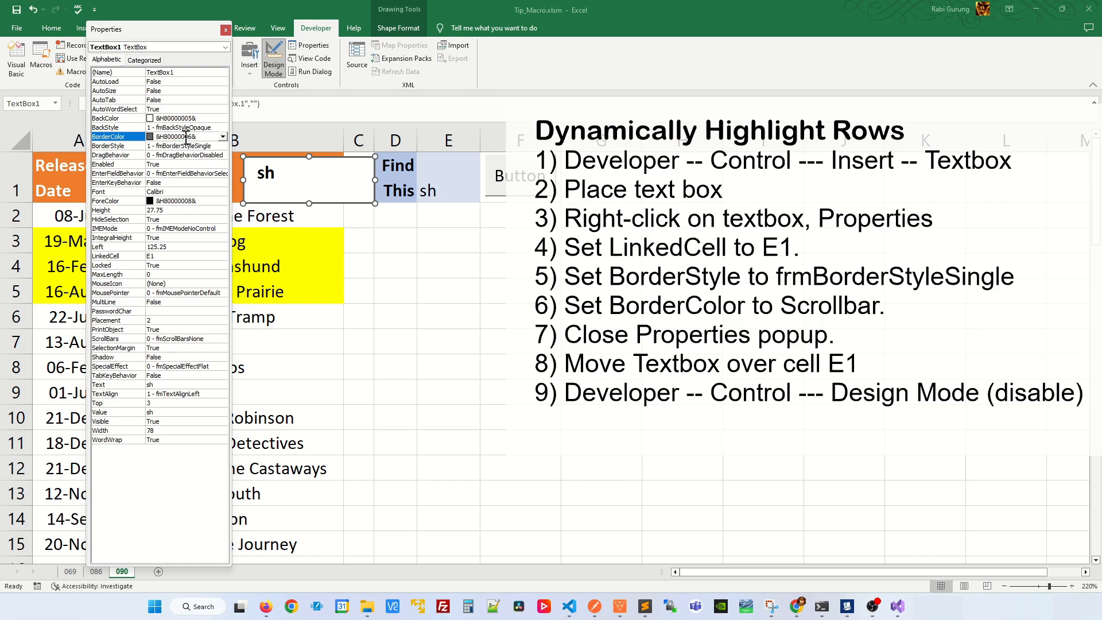
{"action": "left_click", "coordinate": [222, 137]}
{"action": "left_click", "coordinate": [181, 162]}
{"action": "left_click", "coordinate": [226, 29]}
{"action": "left_click", "coordinate": [355, 236]}
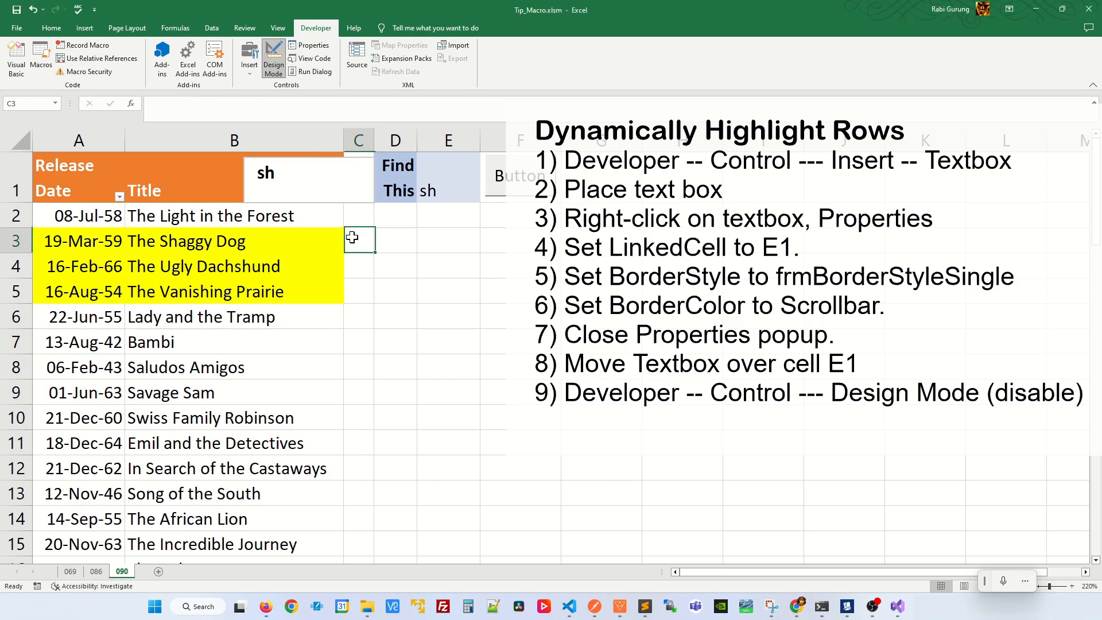
Shift the text box slightly toward column D and turn off Design Mode.
{"action": "left_click", "coordinate": [342, 191]}
{"action": "mouse_move", "coordinate": [331, 189]}
{"action": "left_mouse_down"}
{"action": "mouse_move", "coordinate": [357, 214]}
{"action": "mouse_move", "coordinate": [344, 187]}
{"action": "left_mouse_up"}
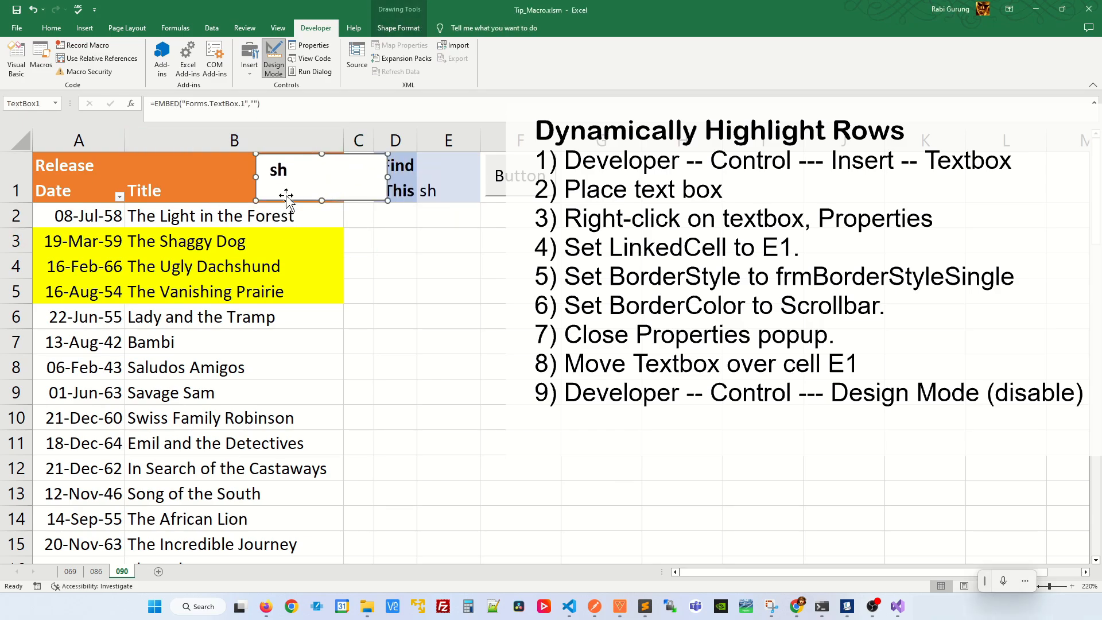
{"action": "left_click", "coordinate": [280, 72]}
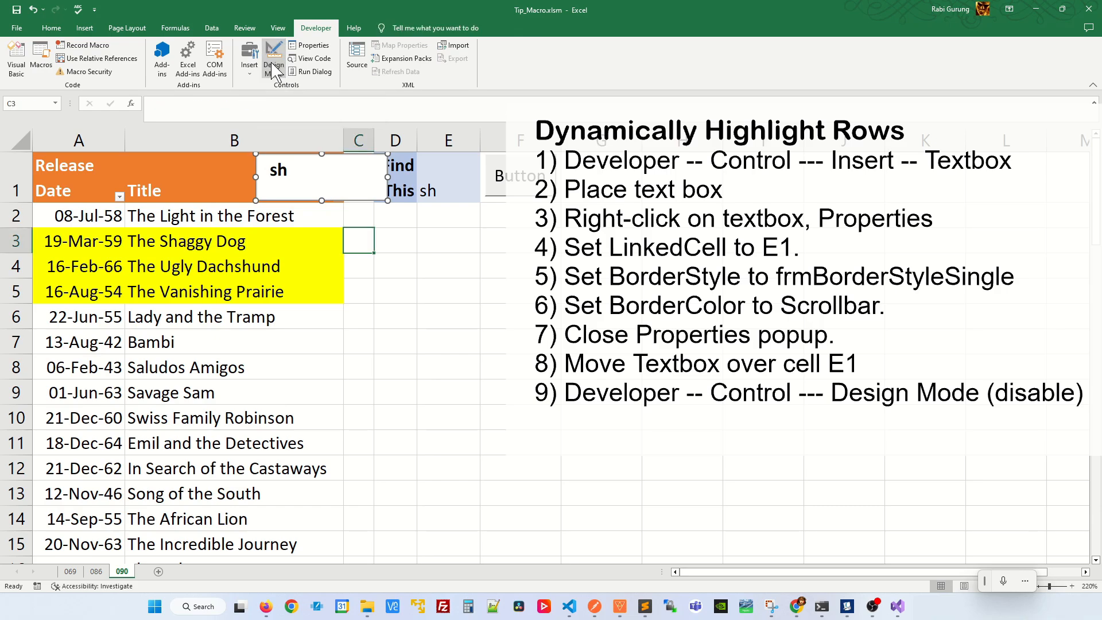
Test live highlighting by entering "a" and then "the" in the text box, and clear it.
{"action": "left_click", "coordinate": [315, 180]}
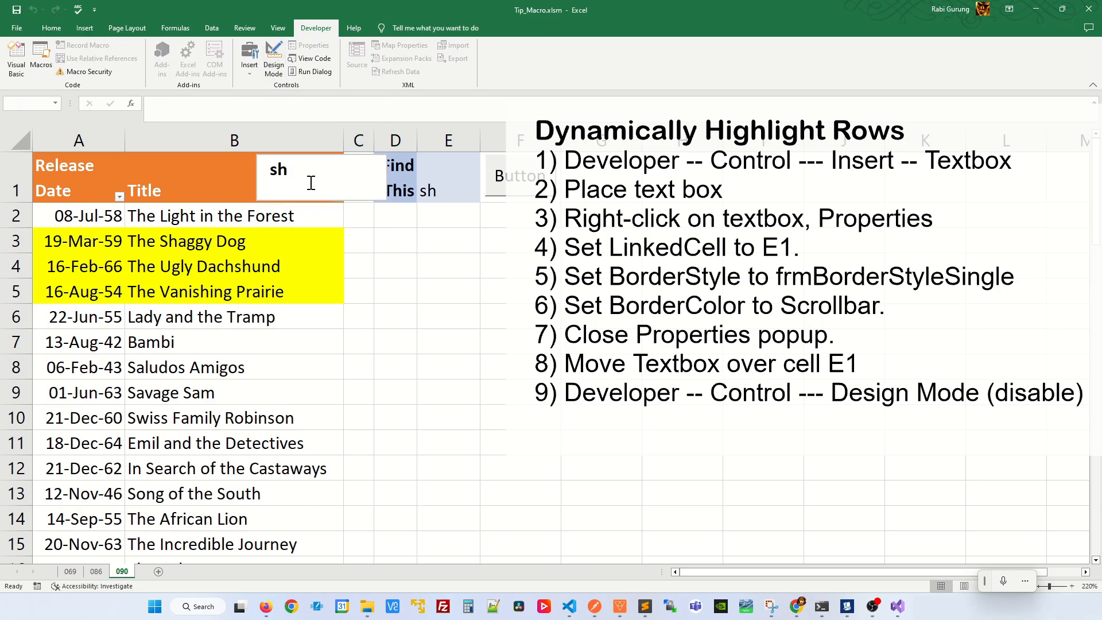
{"action": "key", "text": "BackSpace"}
{"action": "key", "text": "BackSpace"}
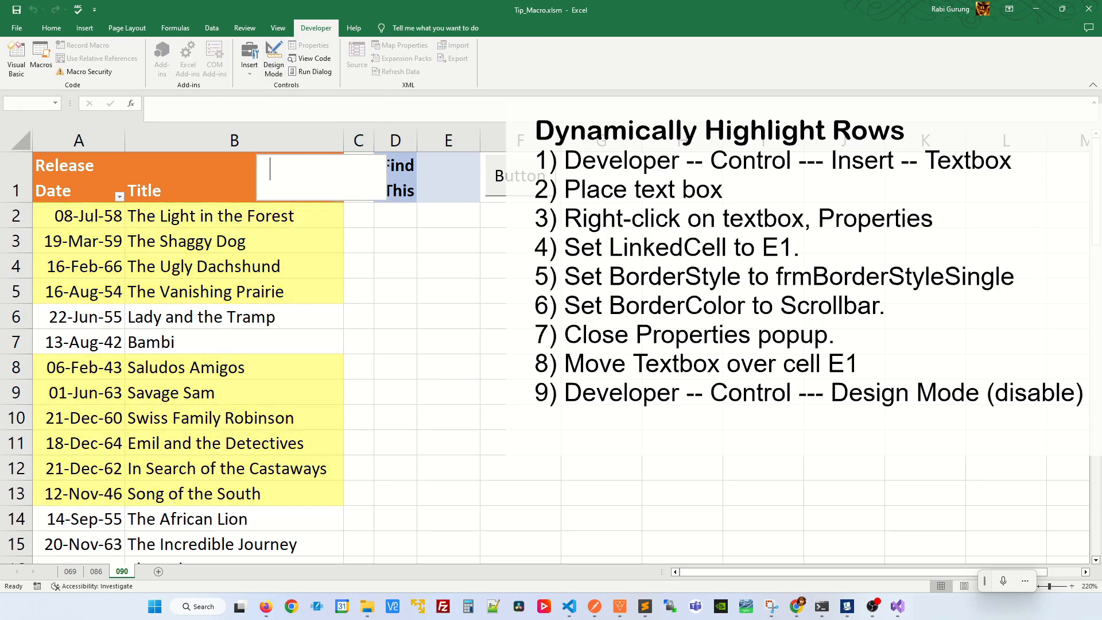
{"action": "type", "text": "a"}
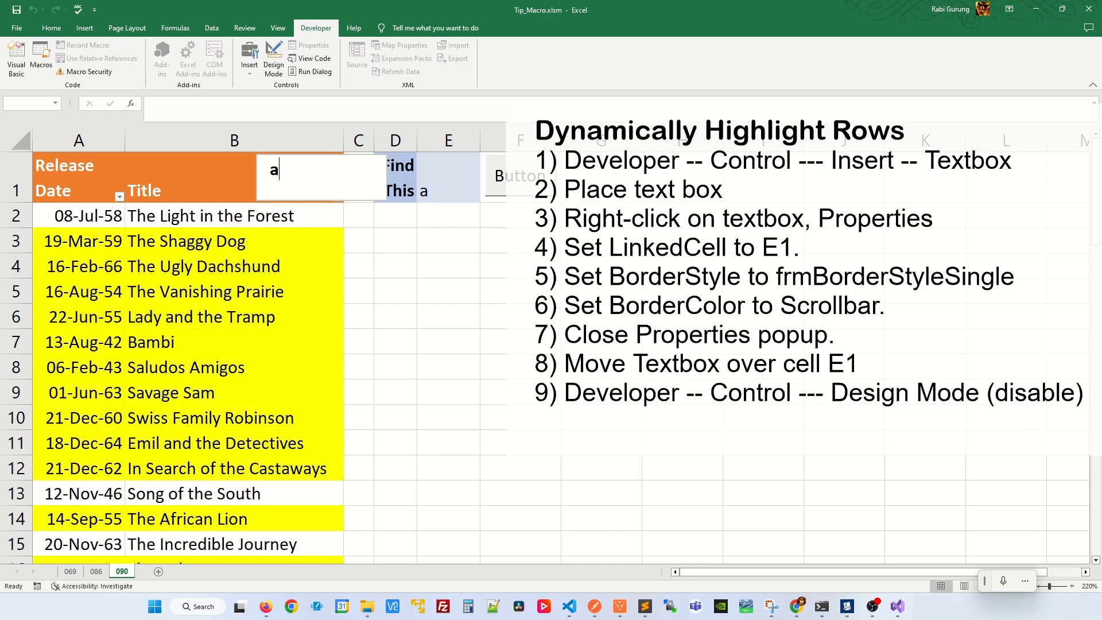
{"action": "key", "text": "BackSpace"}
{"action": "type", "text": "the"}
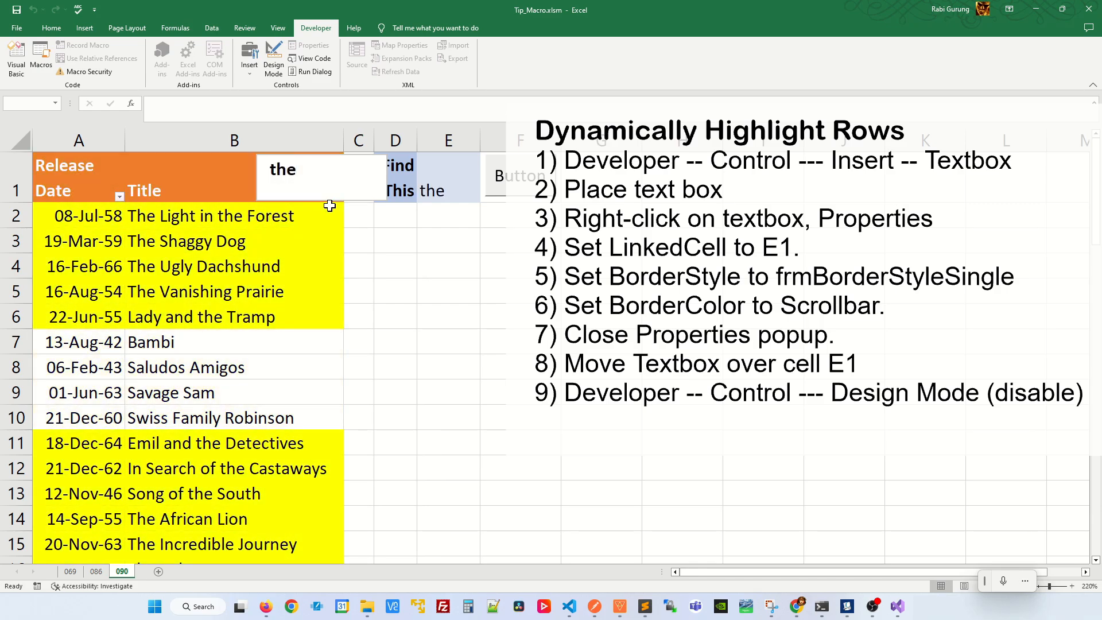
{"action": "key", "text": "BackSpace"}
{"action": "key", "text": "BackSpace"}
{"action": "key", "text": "BackSpace"}
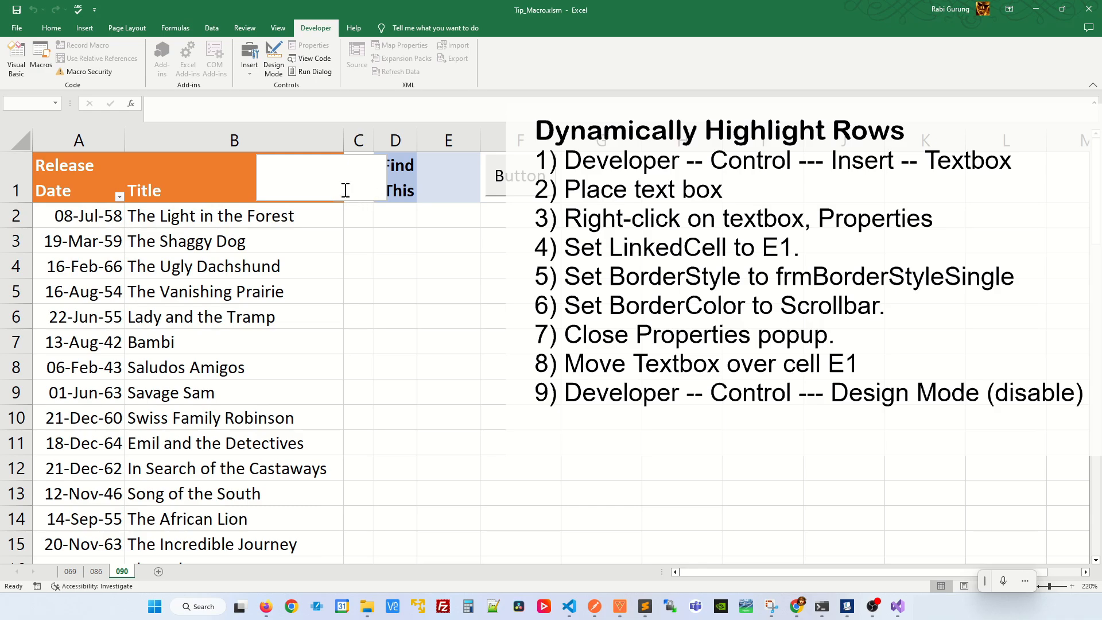
In Design Mode, move the text box over cell E1, resize it to fit the cell, and turn Design Mode off.
{"action": "left_click", "coordinate": [273, 57]}
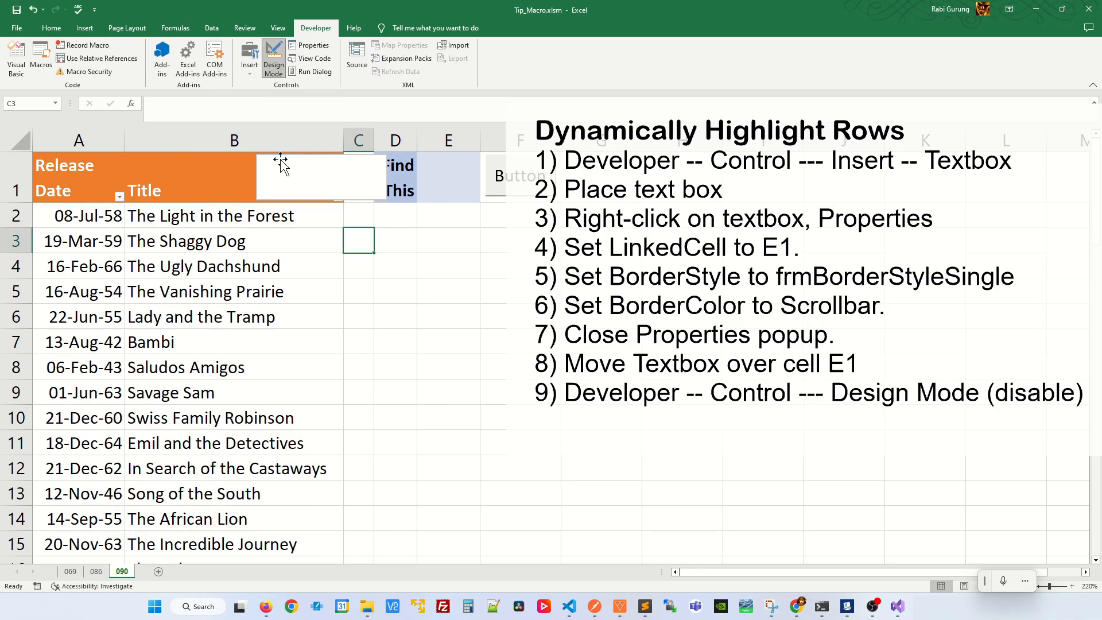
{"action": "mouse_move", "coordinate": [279, 166]}
{"action": "left_mouse_down"}
{"action": "mouse_move", "coordinate": [295, 190]}
{"action": "mouse_move", "coordinate": [411, 189]}
{"action": "mouse_move", "coordinate": [423, 160]}
{"action": "left_mouse_up"}
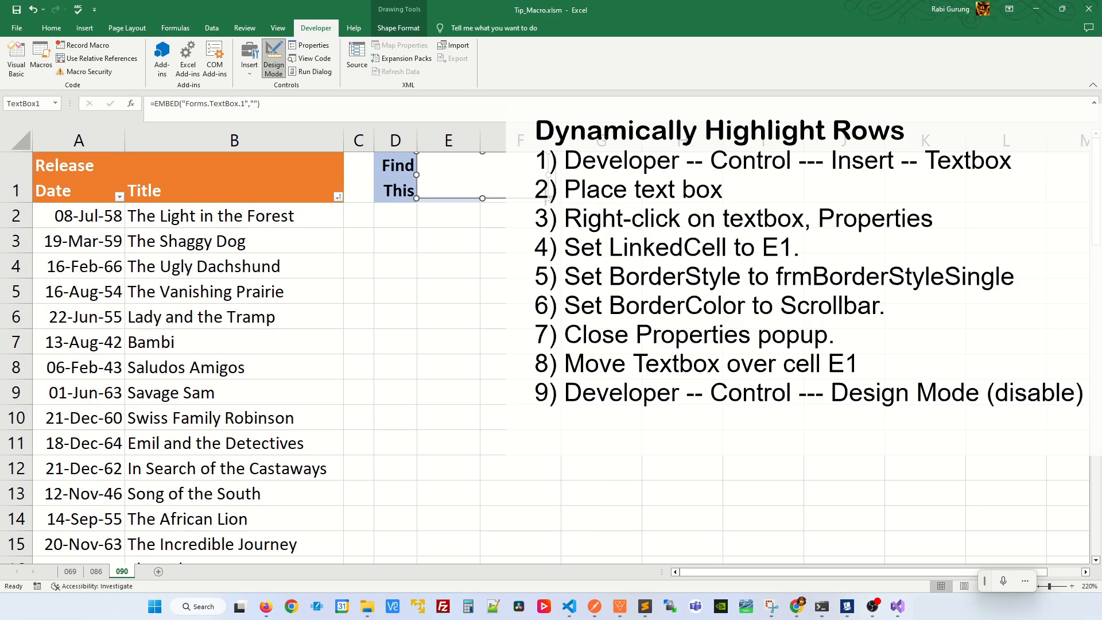
{"action": "left_click_drag", "start_coordinate": [482, 198], "coordinate": [479, 201]}
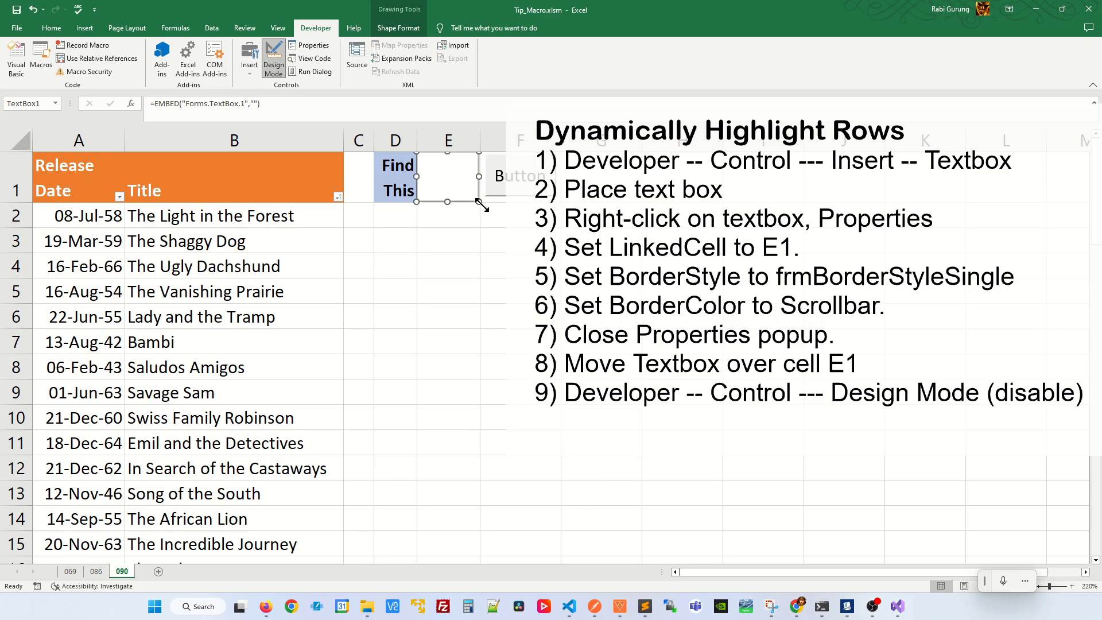
{"action": "left_click", "coordinate": [452, 235]}
{"action": "left_click", "coordinate": [274, 66]}
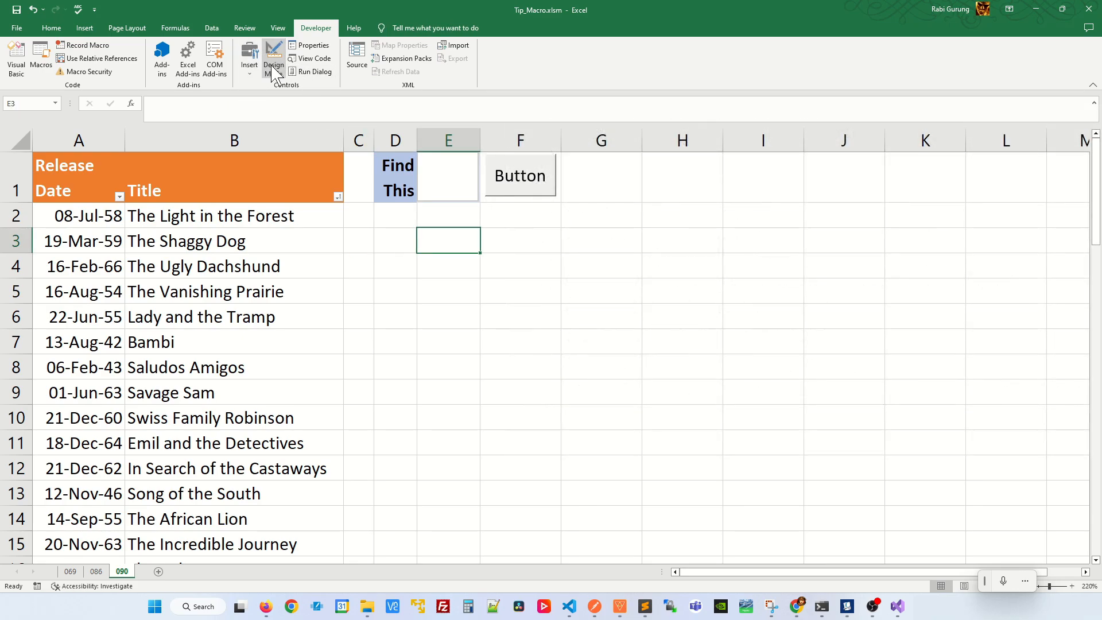
Try the search terms "the" and "a" in the text box over E1.
{"action": "left_click", "coordinate": [438, 179]}
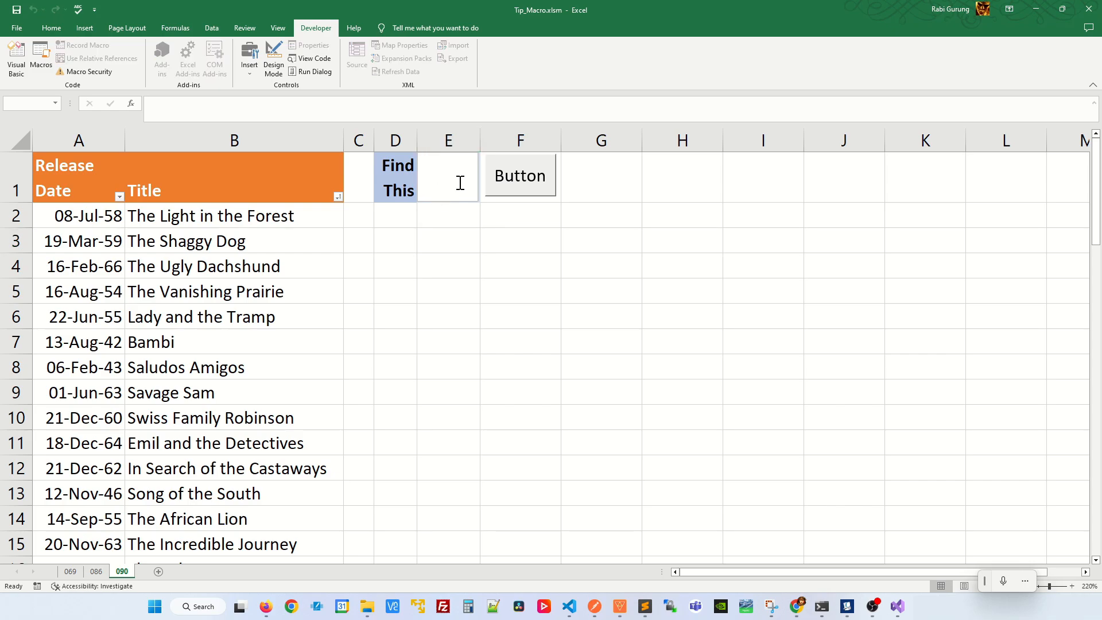
{"action": "type", "text": "the"}
{"action": "key", "text": "BackSpace"}
{"action": "key", "text": "BackSpace"}
{"action": "key", "text": "BackSpace"}
{"action": "type", "text": "a"}
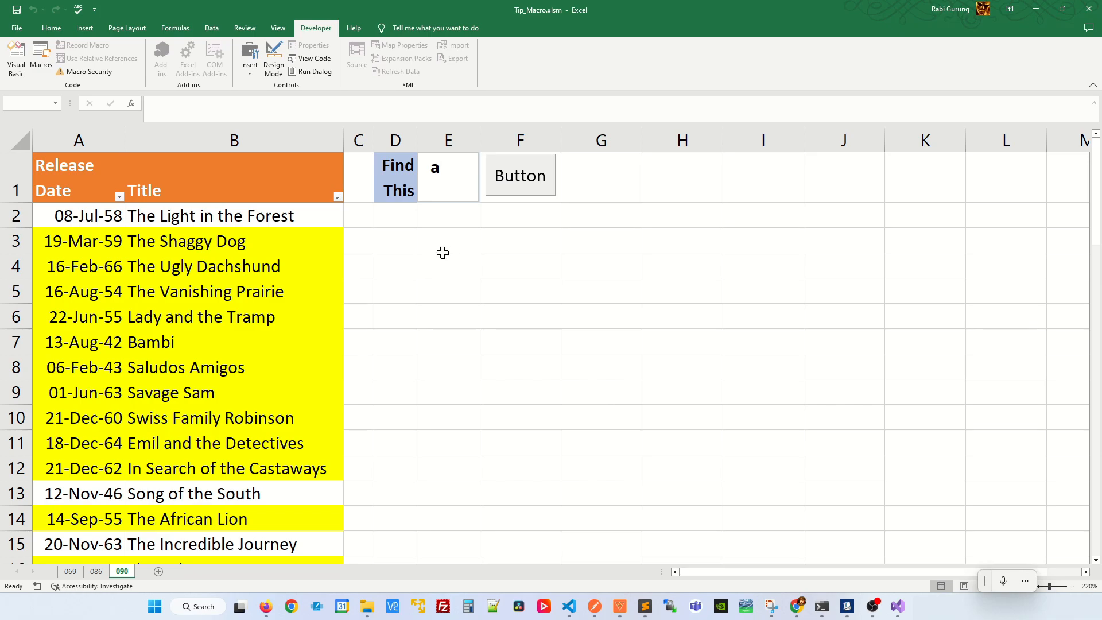
Replace the text box's search term with "b" and run the sorting macro from its button.
{"action": "key", "text": "BackSpace"}
{"action": "type", "text": "b"}
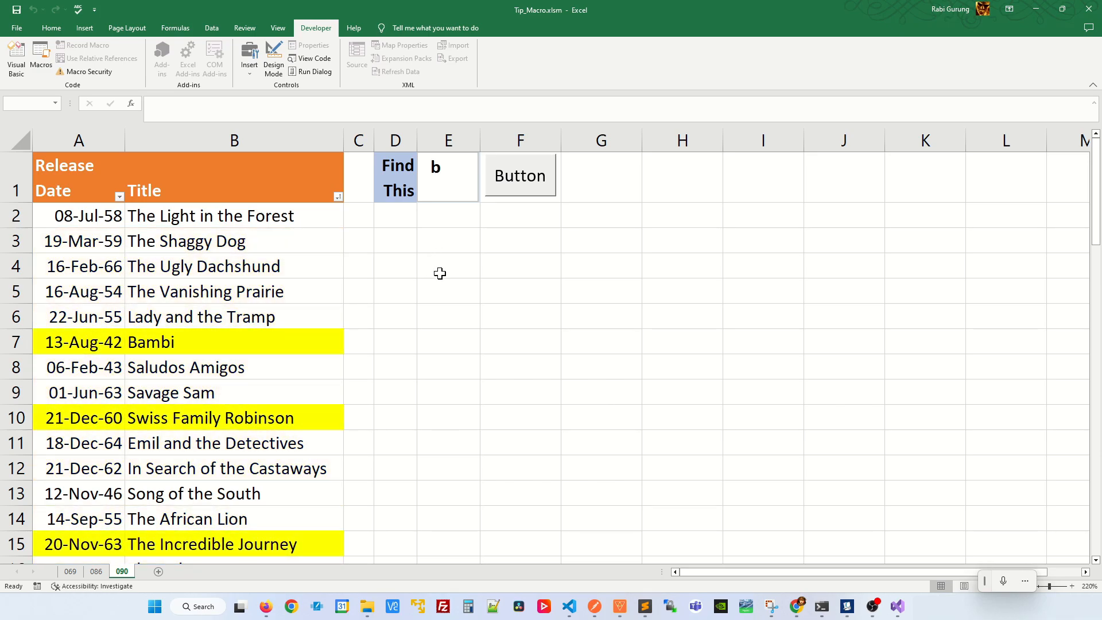
{"action": "left_click", "coordinate": [518, 182]}
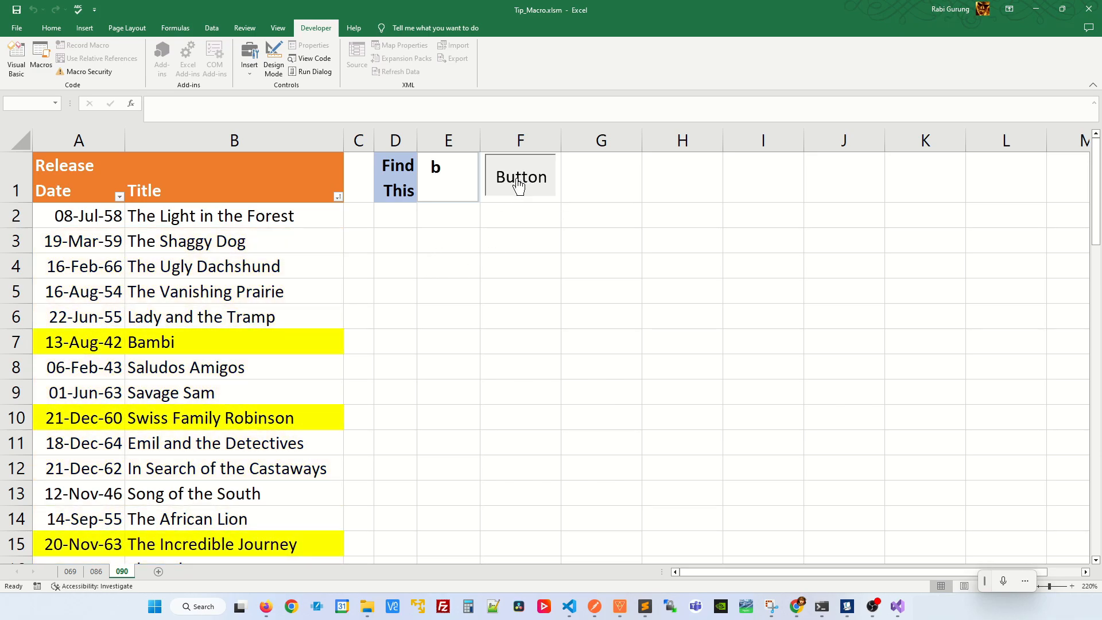